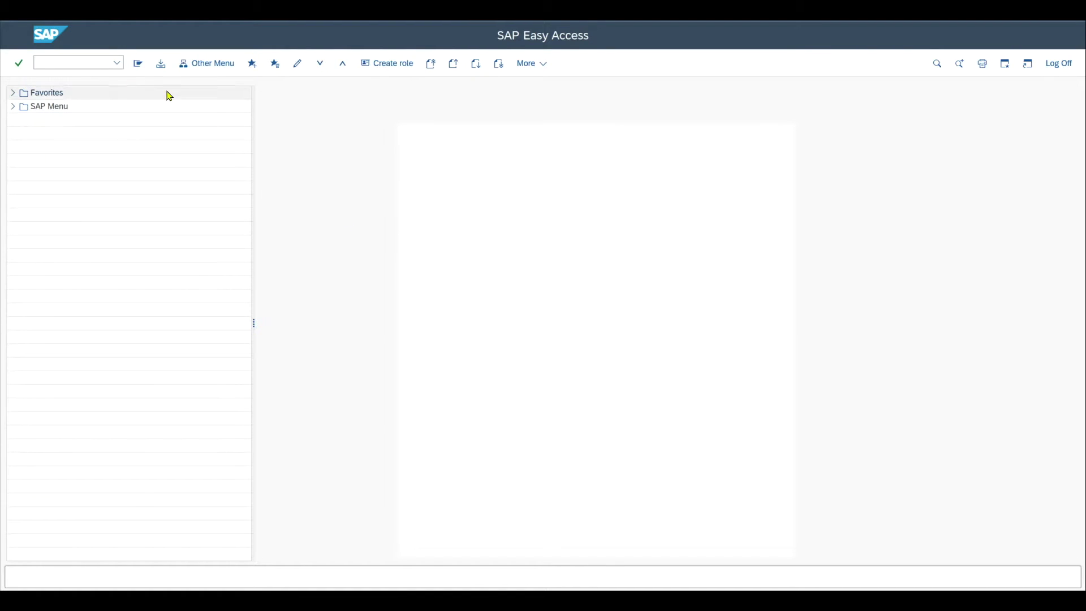
Step: Run ME21N to bring up an empty standard purchase order
click(98, 63)
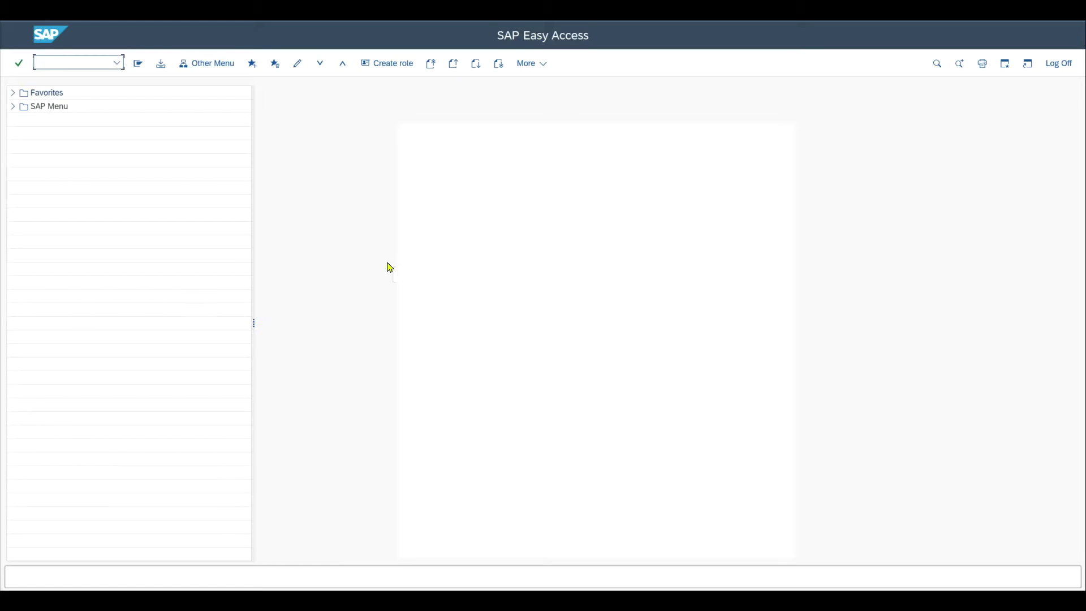
text(ME21N)
key(Return)
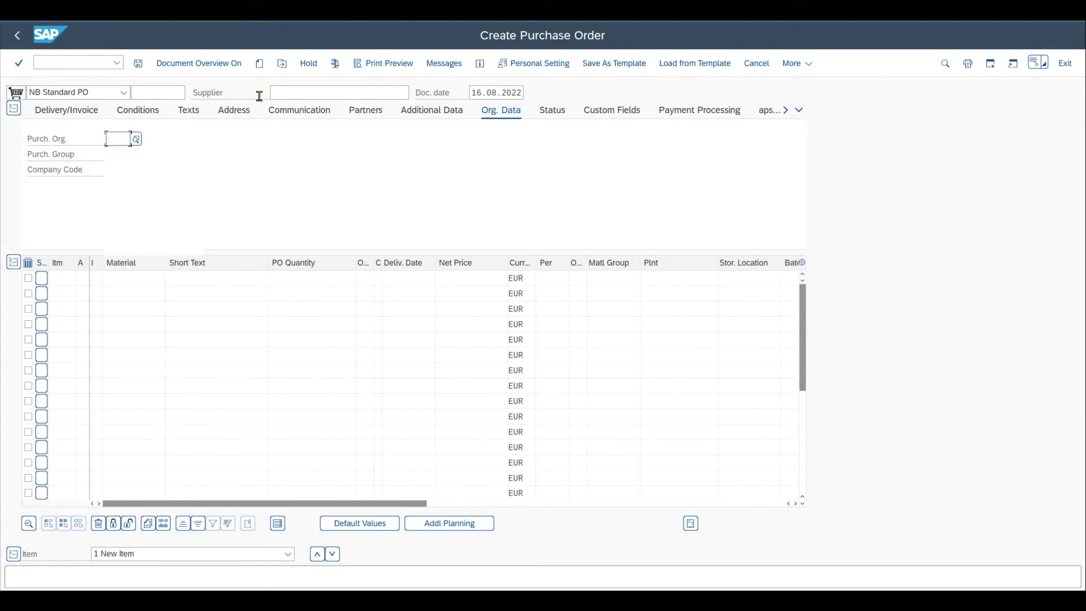
Step: Choose the test vendor as supplier from field history and set purchasing organization 0001
click(294, 89)
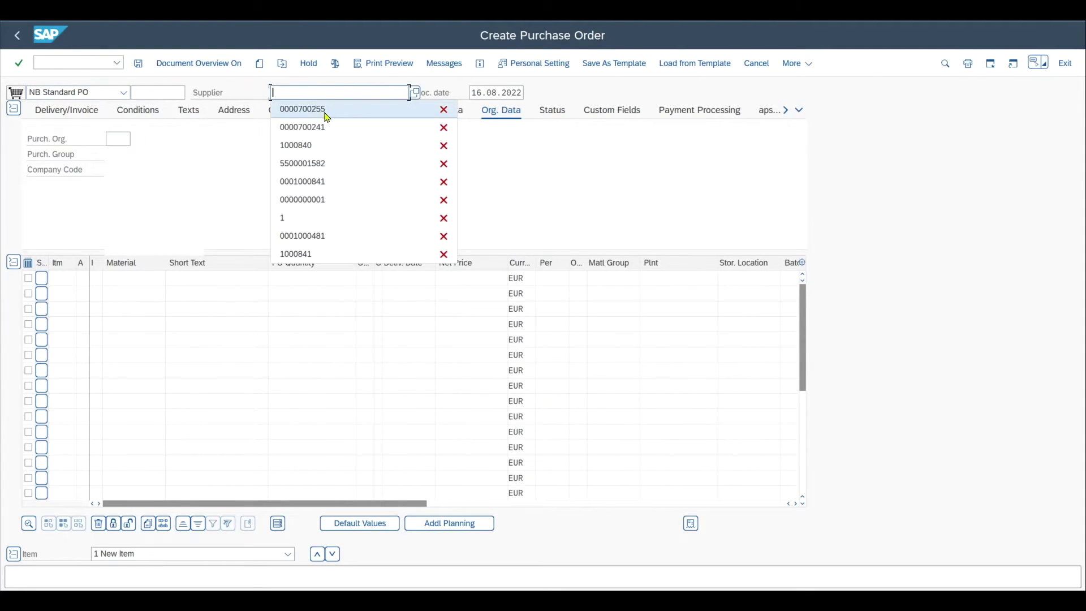
click(327, 109)
click(300, 187)
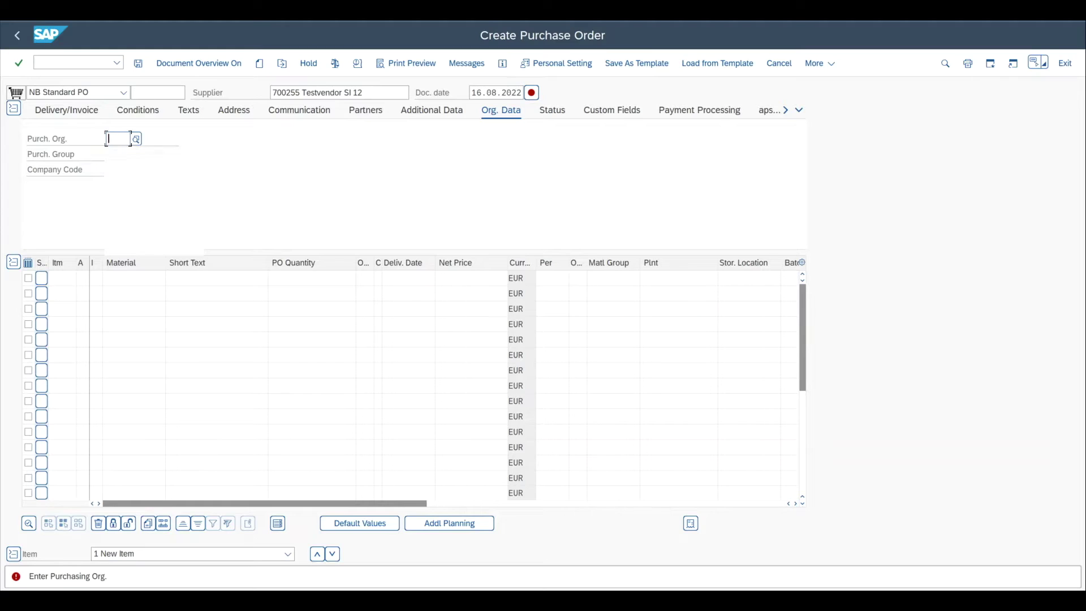
text(0001)
key(Return)
click(208, 280)
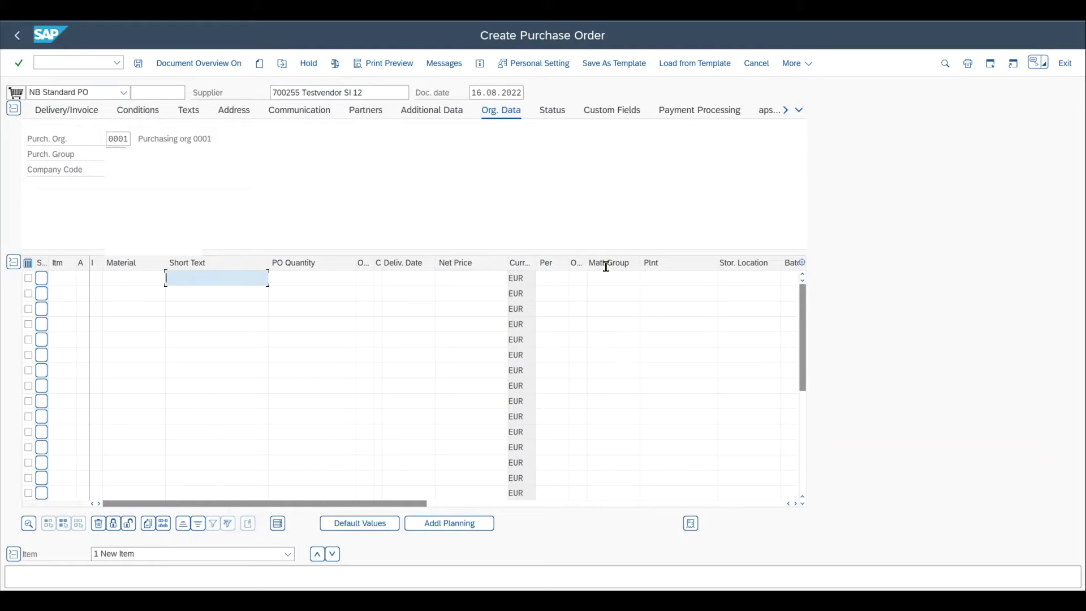
click(81, 278)
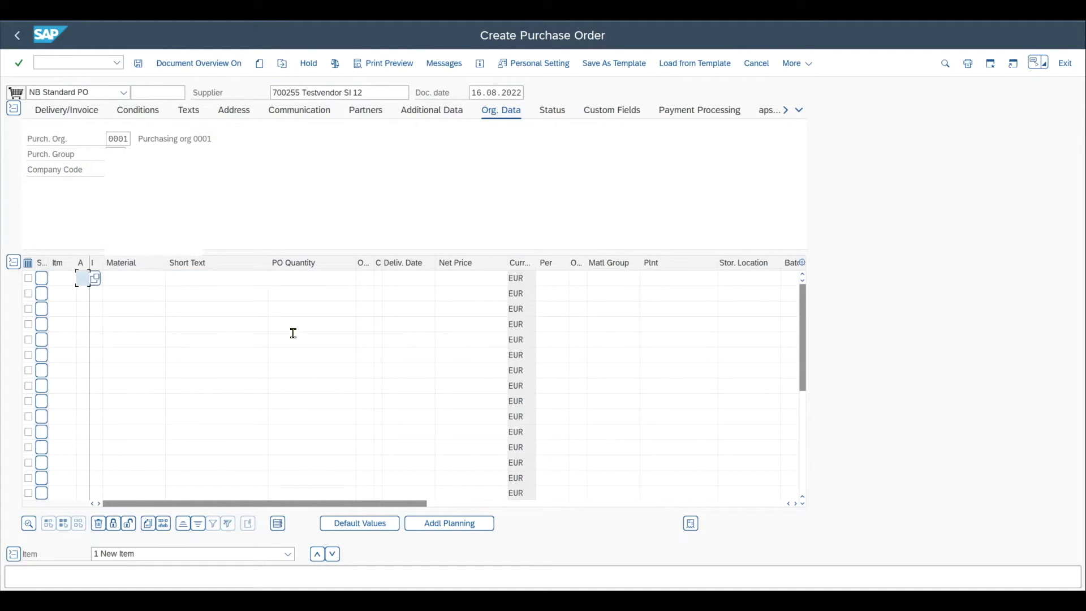
Step: Give item 1 account assignment K, short text 'Service/Materail w/o MM' and quantity 1 PC
text(K)
click(201, 279)
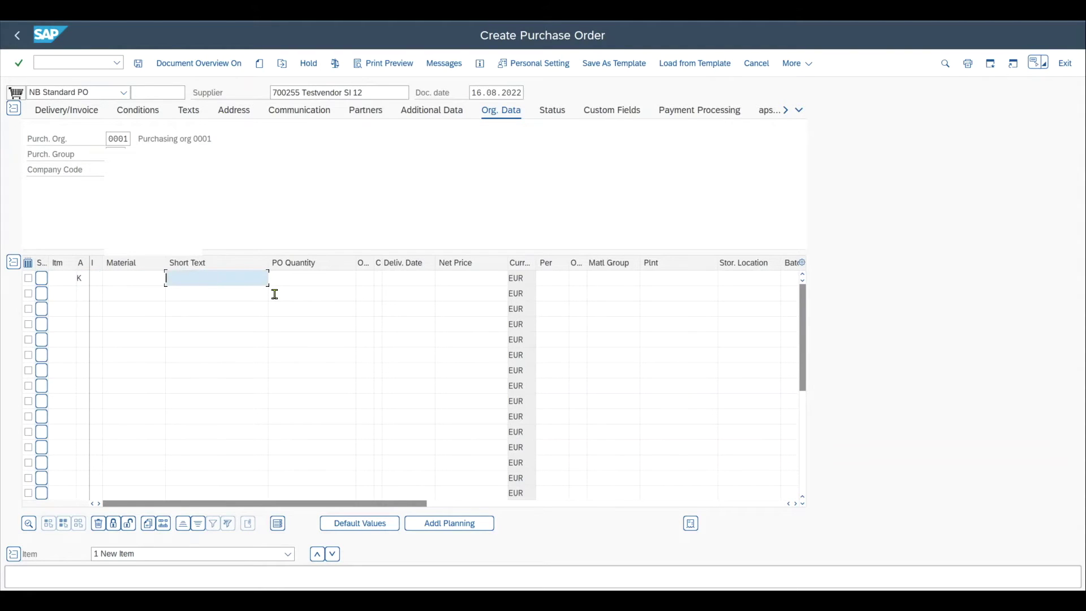
text(Service/Materail w/o MM)
key(Tab)
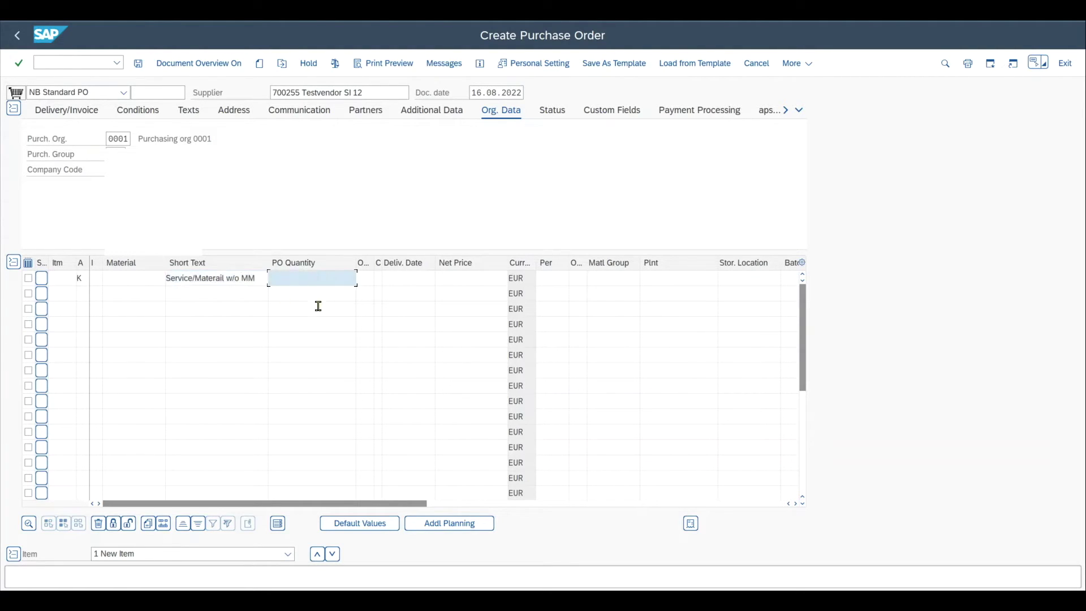
text(1)
key(Tab)
text(PC)
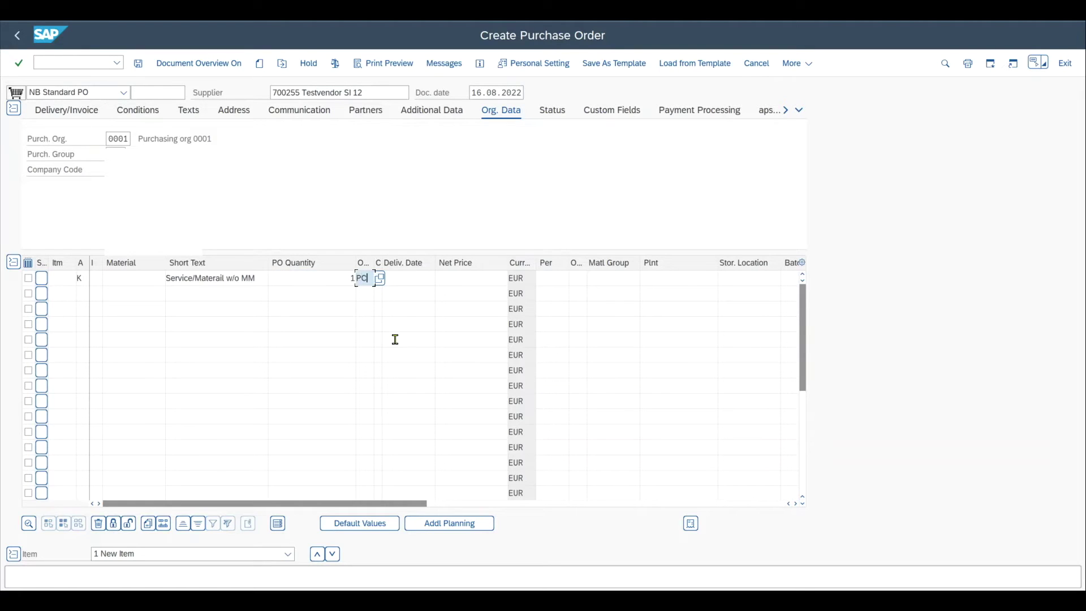
key(Tab)
Step: Set item 1's net price to 100, material group 02 and plant 0001
key(Tab)
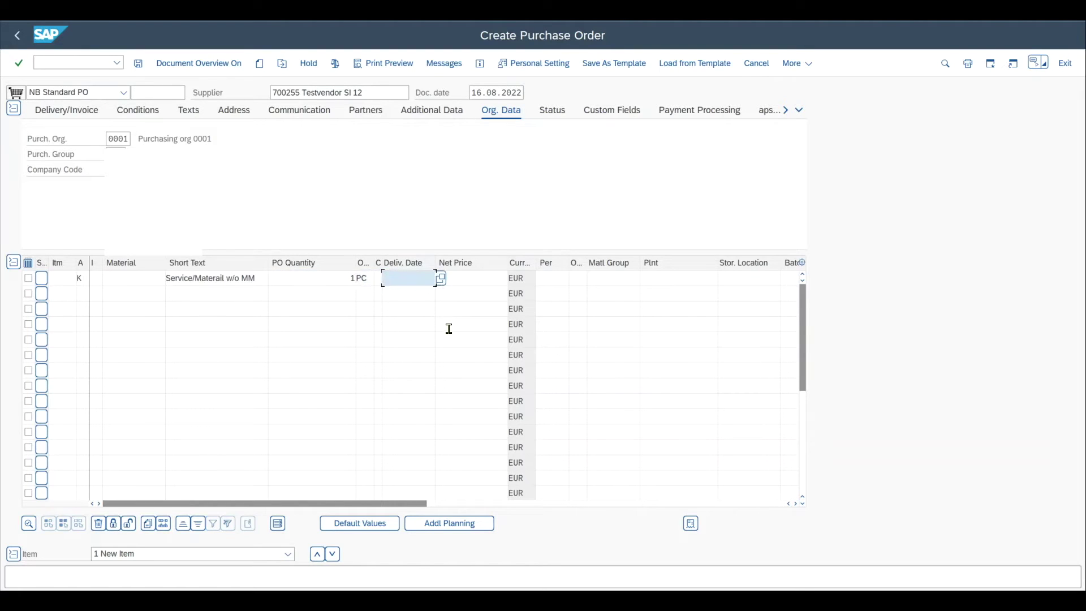
key(Tab)
text(100)
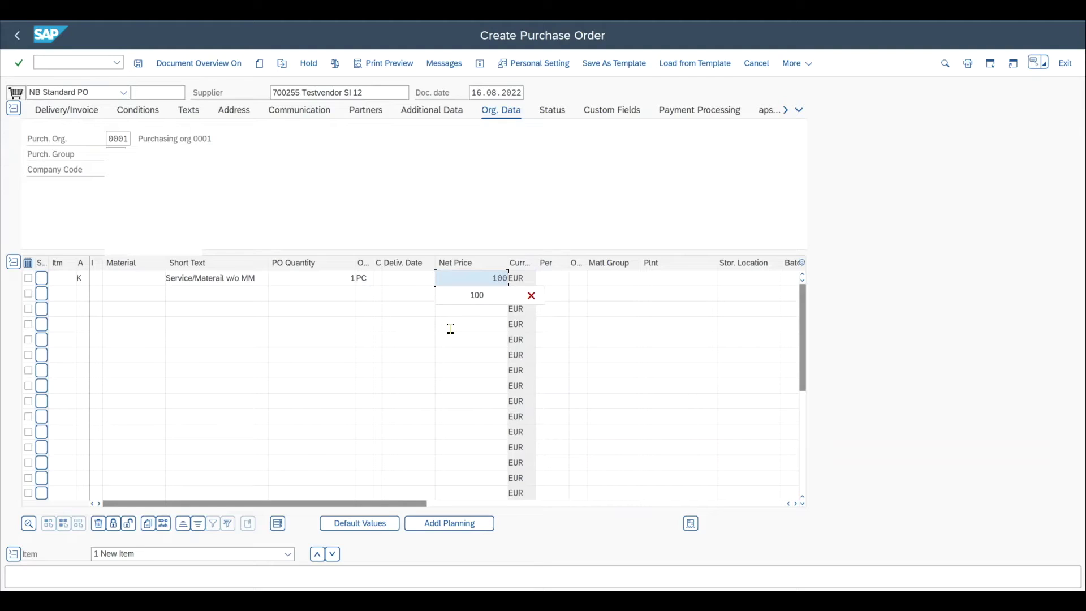
click(623, 278)
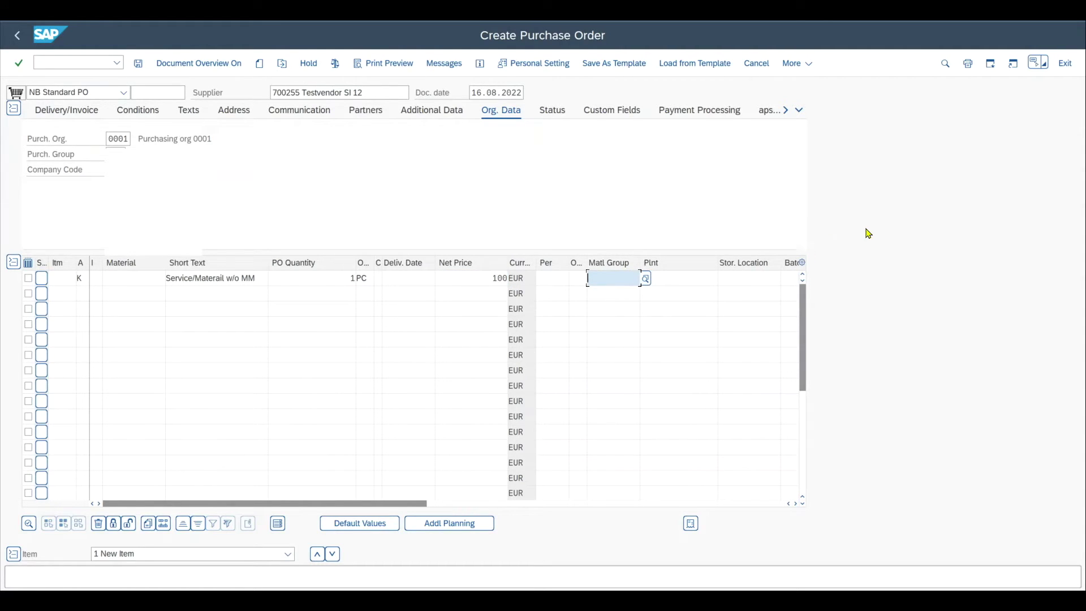
text(02)
key(Tab)
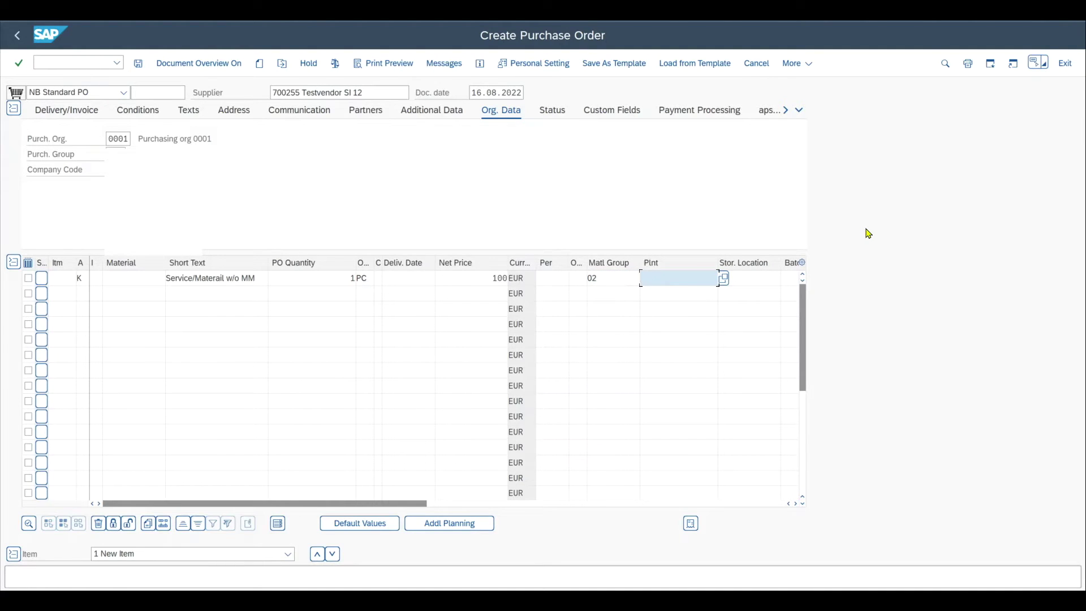
text(0001)
key(Return)
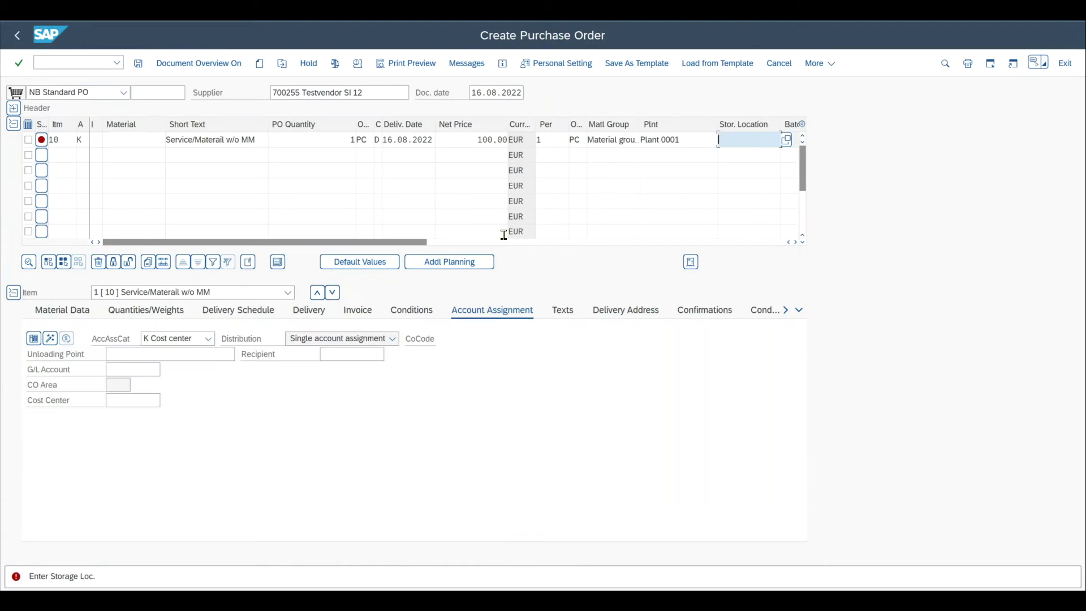
Step: Leave the order and run /nOMSF to reach the Material Groups overview
click(130, 369)
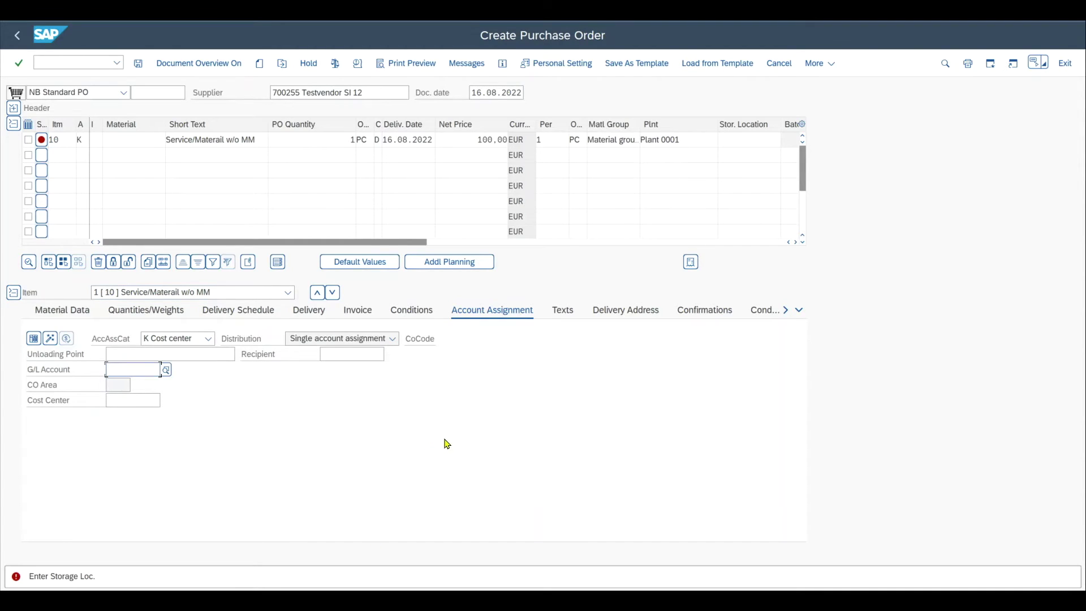
click(63, 64)
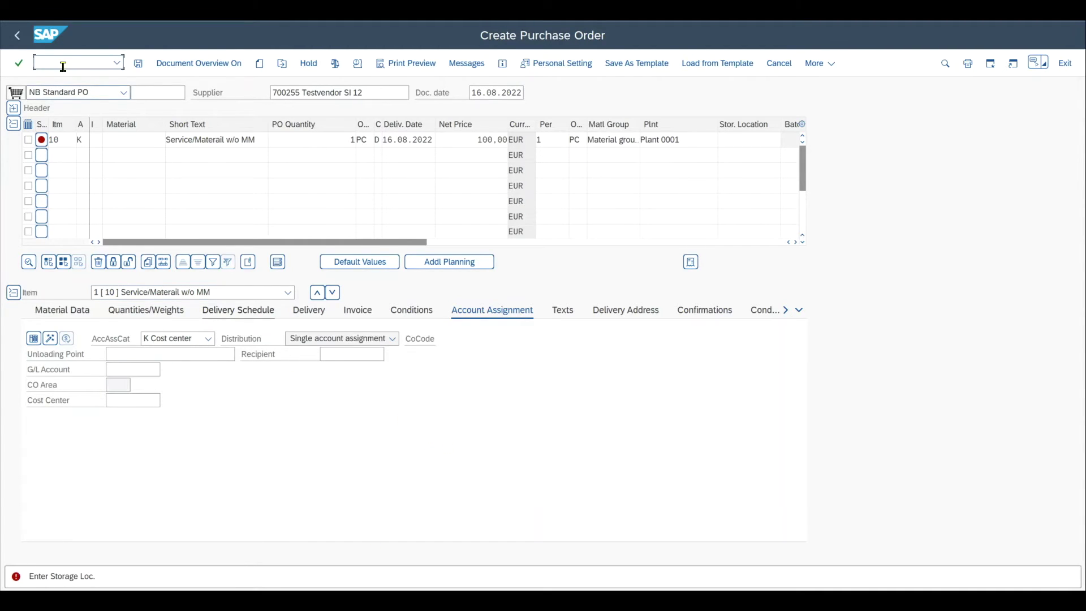
text(/nom)
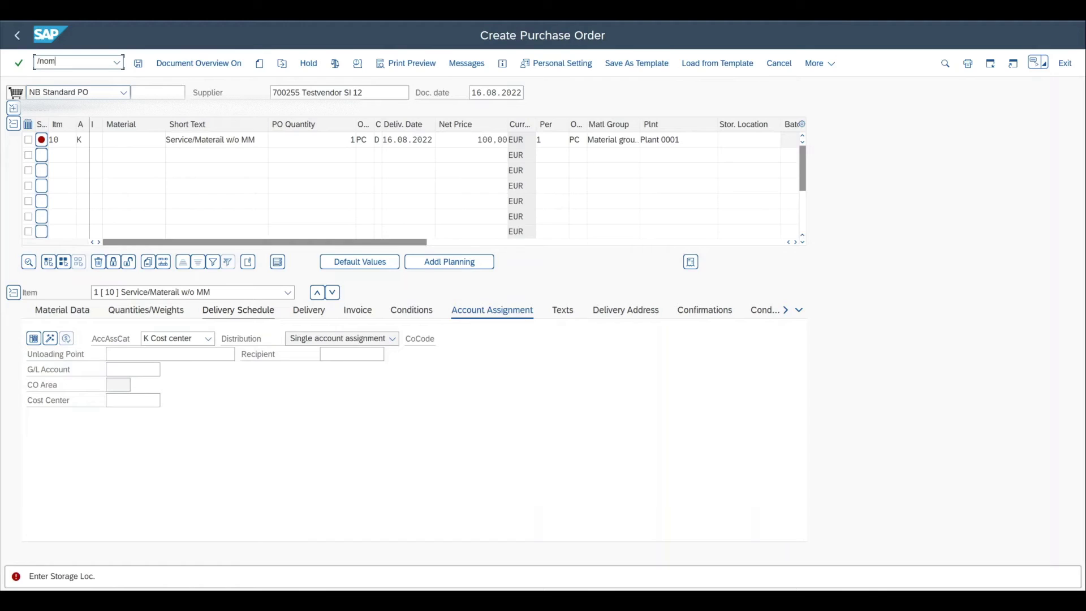
text(sf)
key(Return)
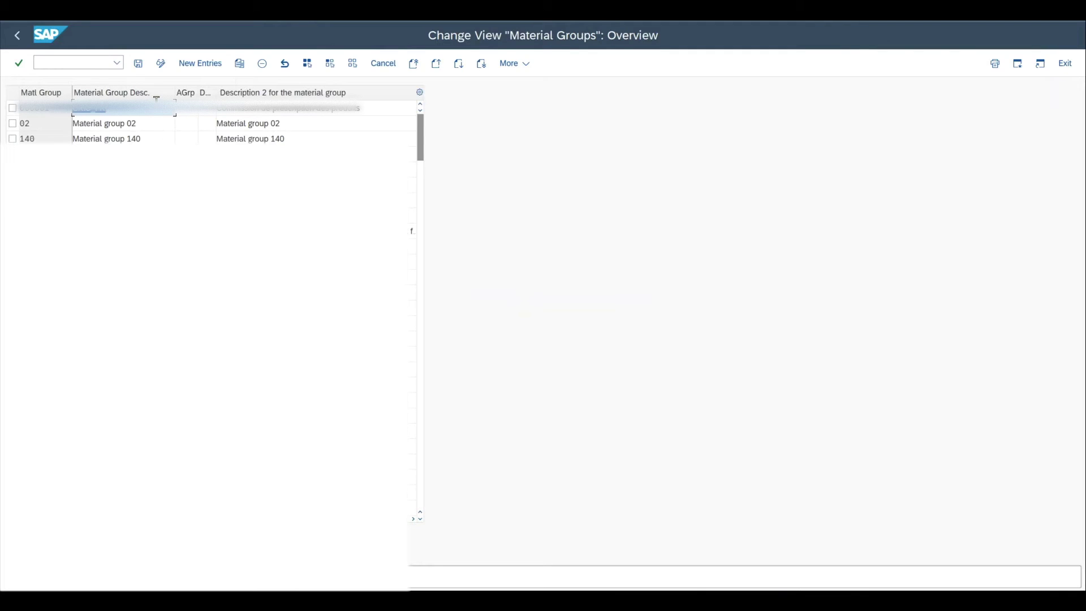
Step: Add a new material group TEST12 with description 'TEST Mat. Group.'
click(213, 64)
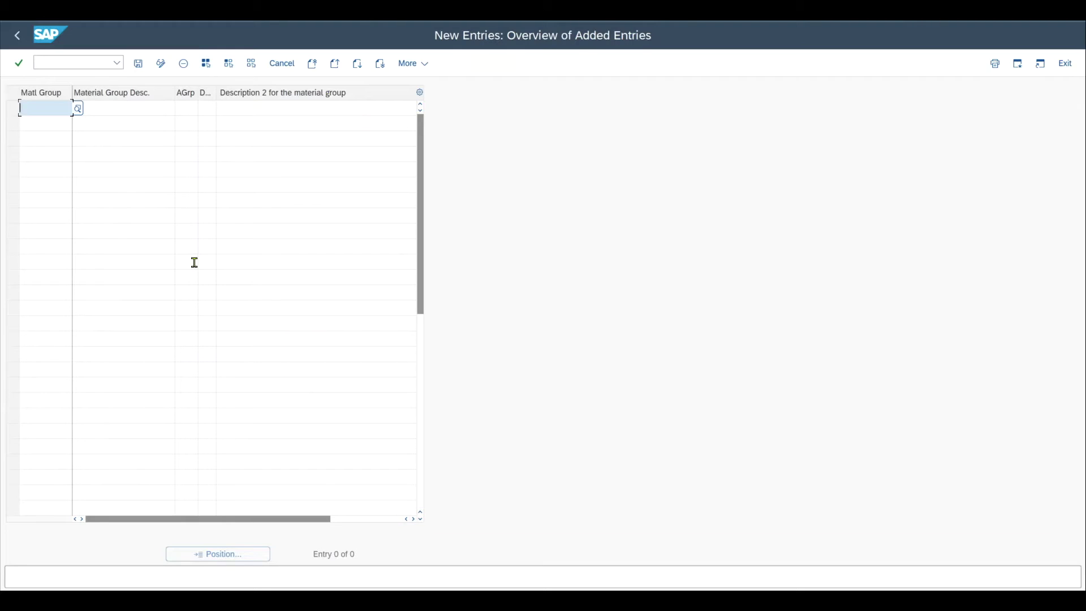
text(TEST)
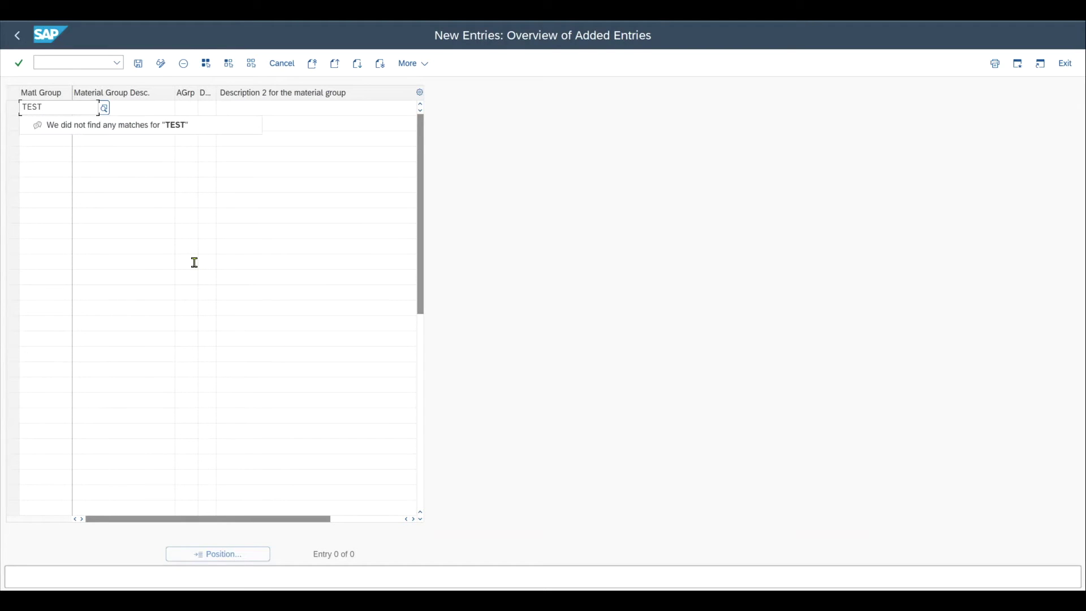
text(12)
key(Tab)
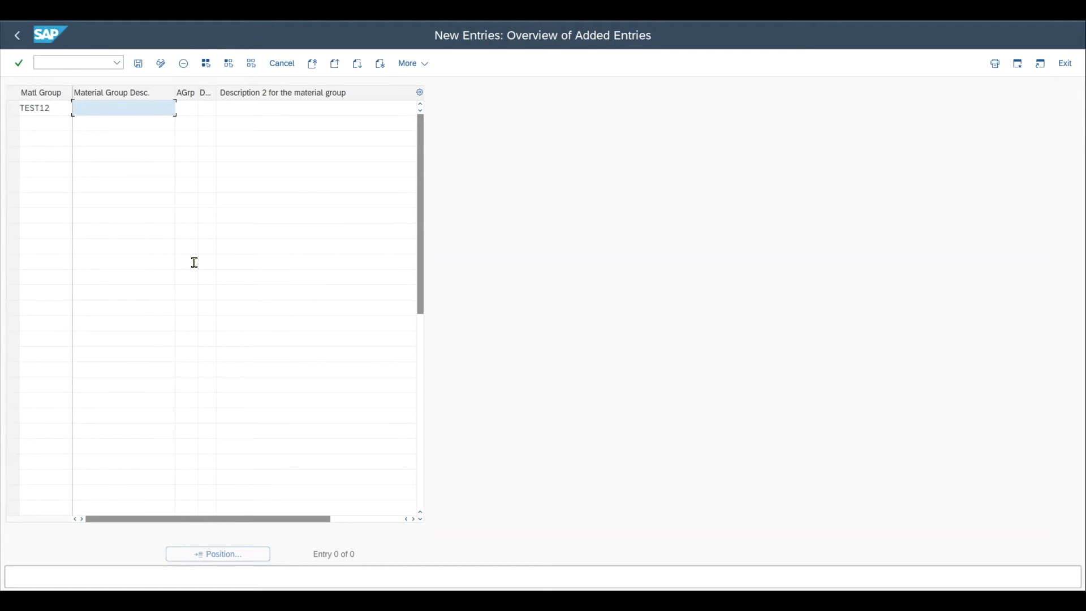
text(TEST Mat. Group.)
mouse_move(216, 97)
mouse_down()
mouse_move(235, 102)
mouse_move(198, 96)
mouse_move(208, 102)
mouse_up()
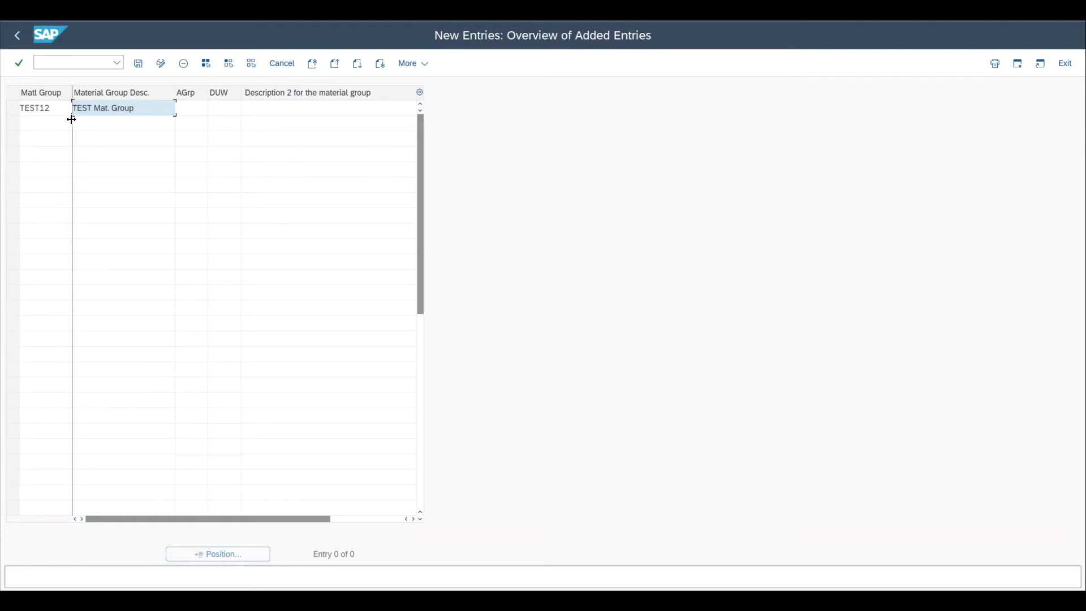
click(56, 107)
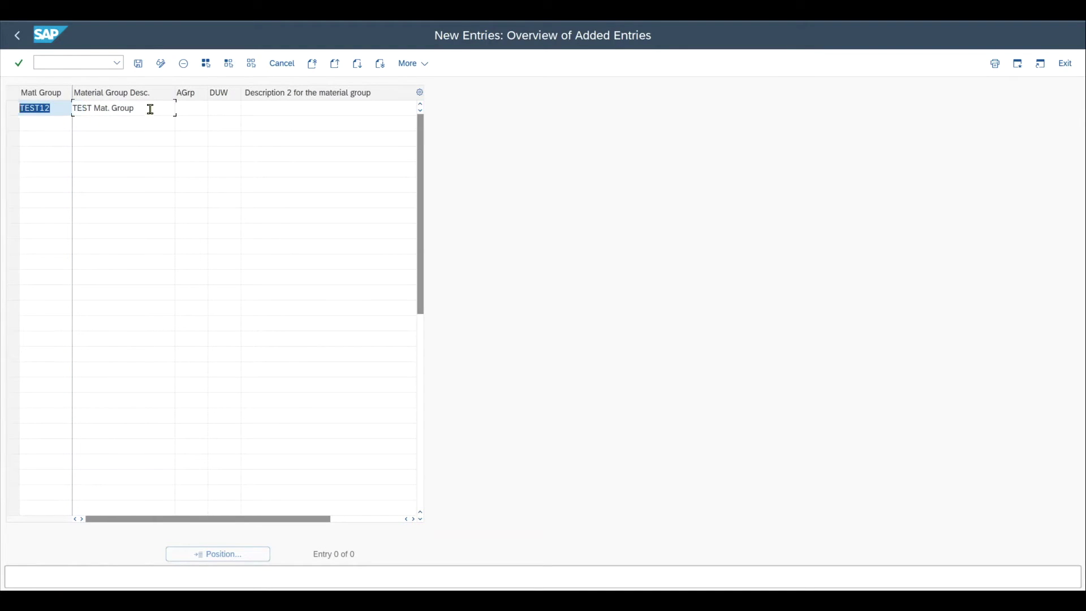
click(150, 108)
Step: Save TEST12 under the prefilled customizing request
click(138, 63)
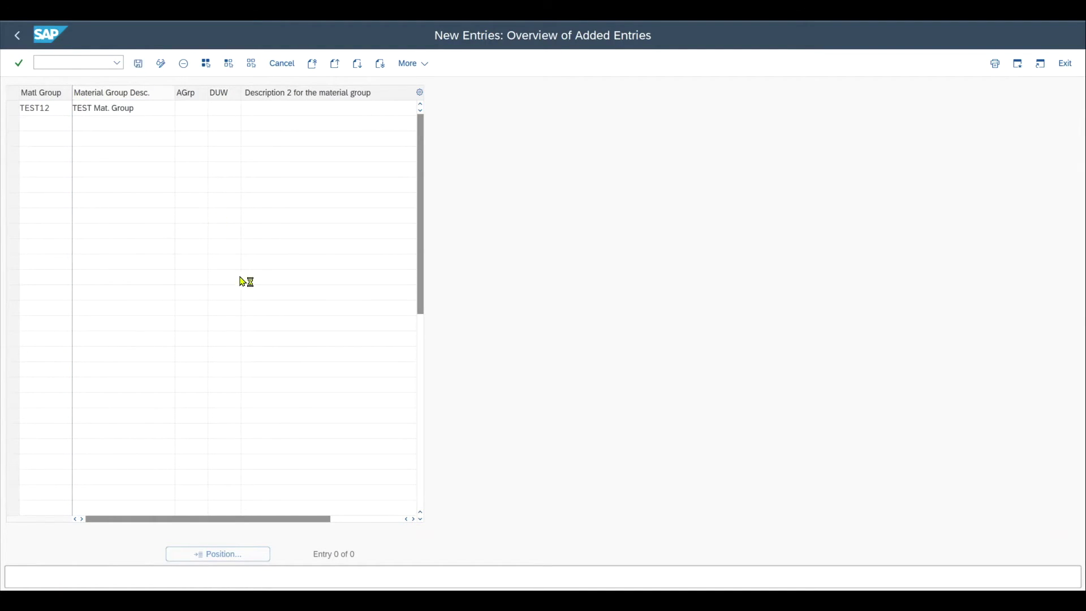
click(244, 246)
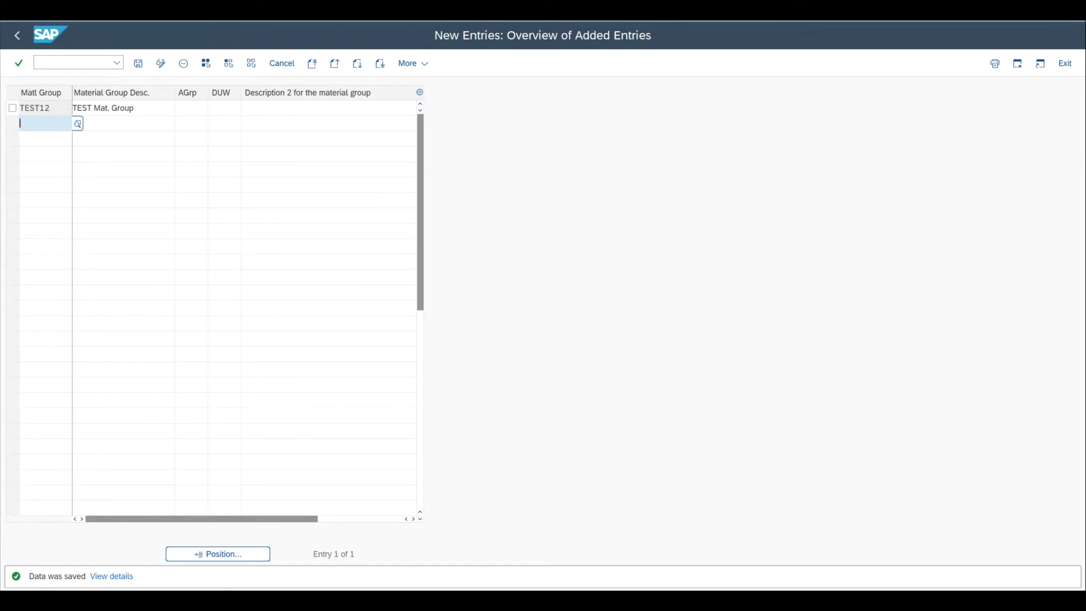
click(73, 62)
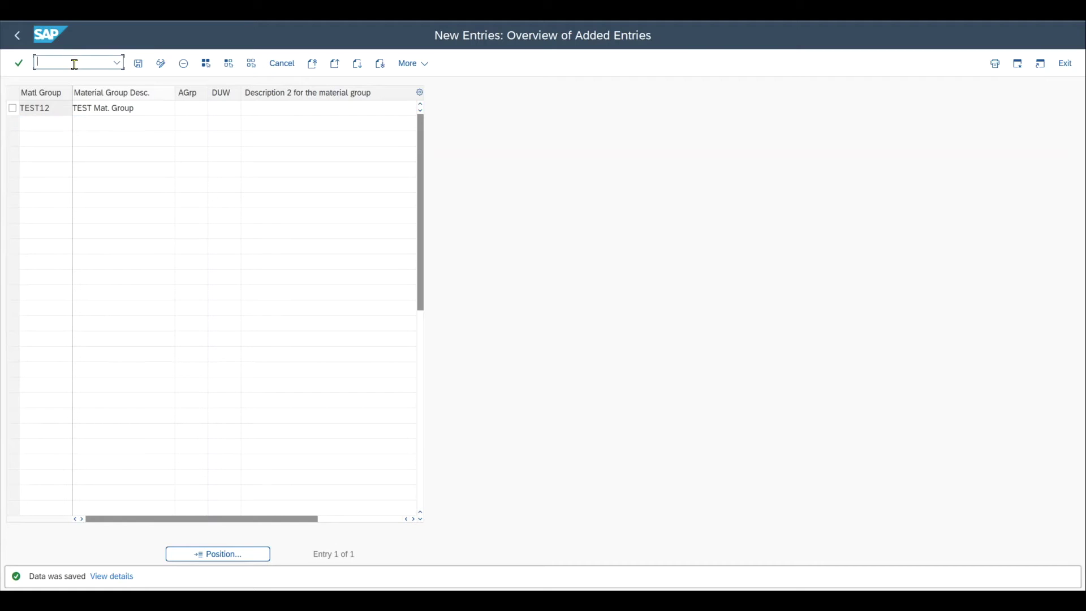
Step: Via /nOMSK, add valuation class 9765 described as 'Test automatic acc. det.'
text(/nomsk)
key(Return)
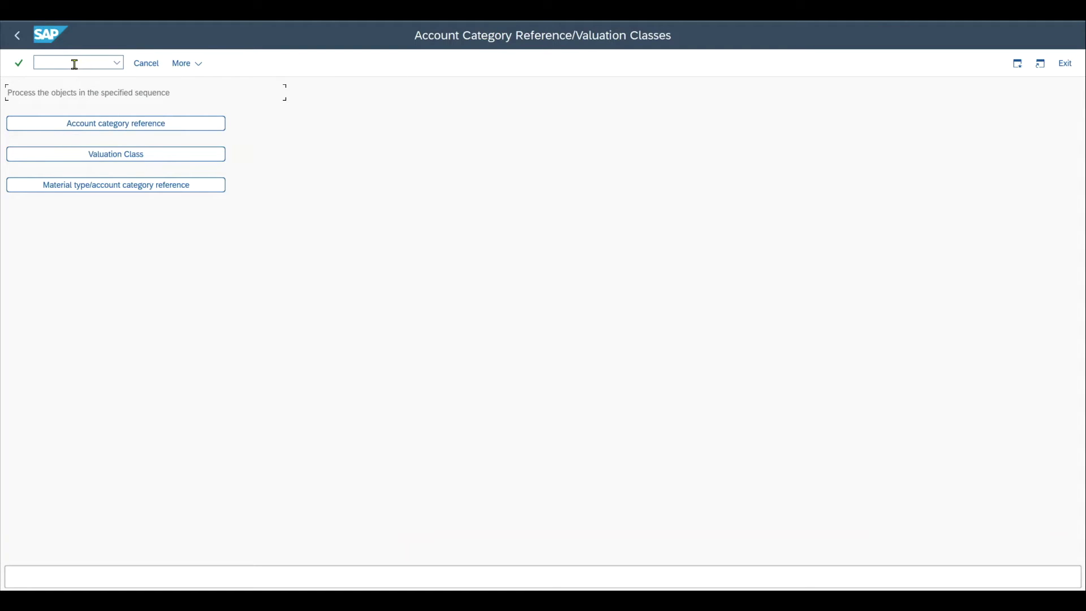
click(123, 158)
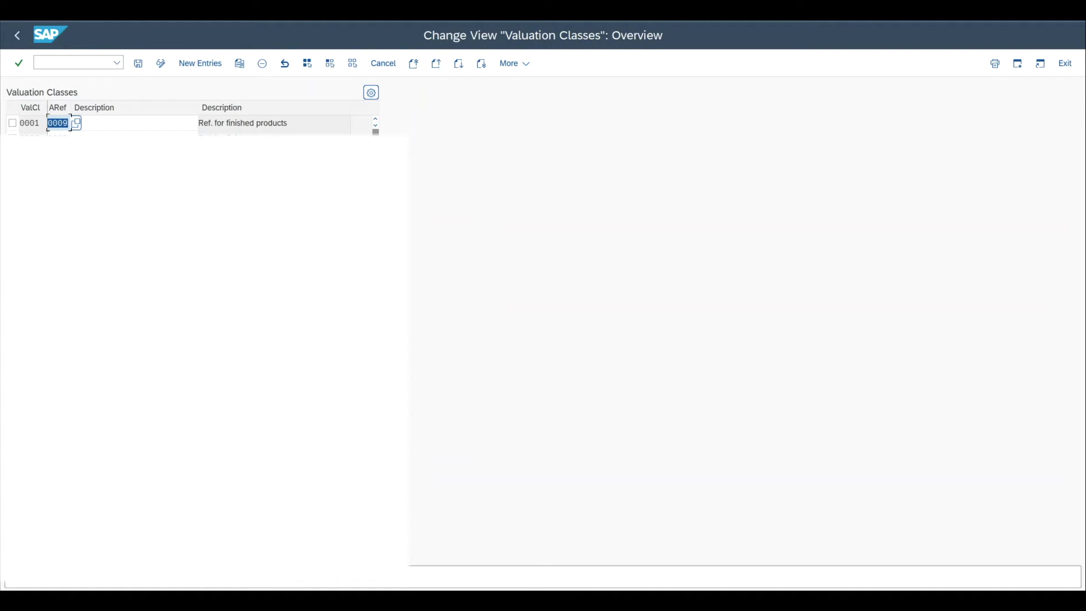
click(212, 67)
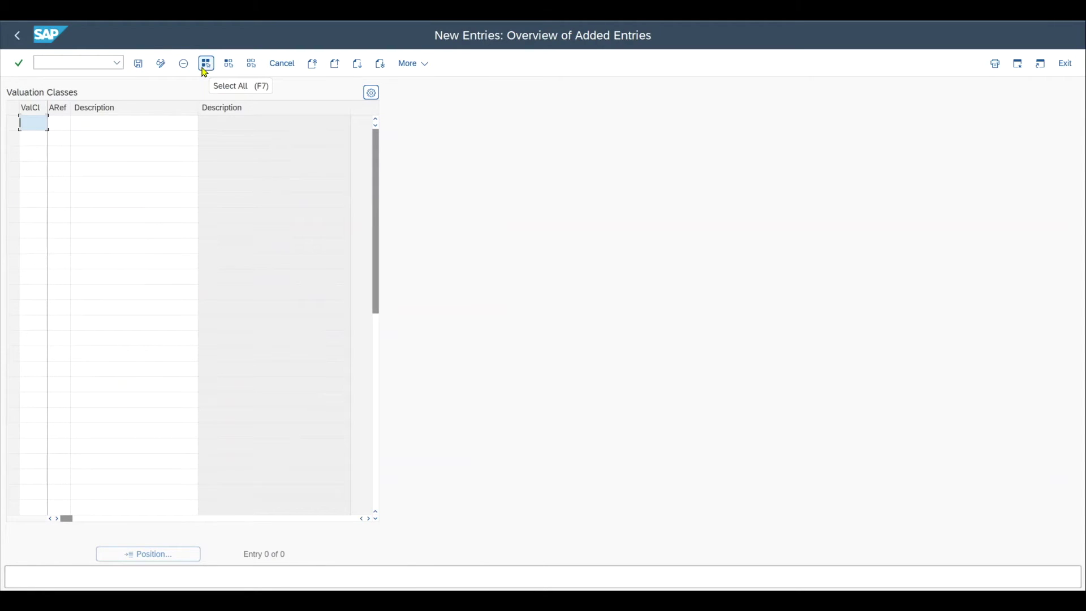
text(9765)
key(Tab)
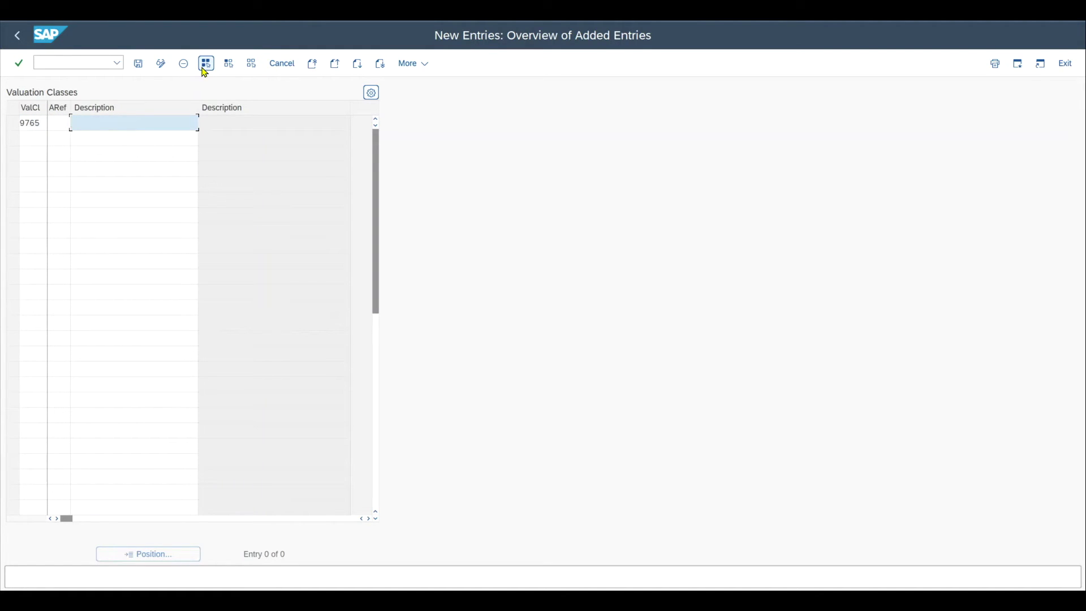
text(Test automatic acc. det.)
click(58, 123)
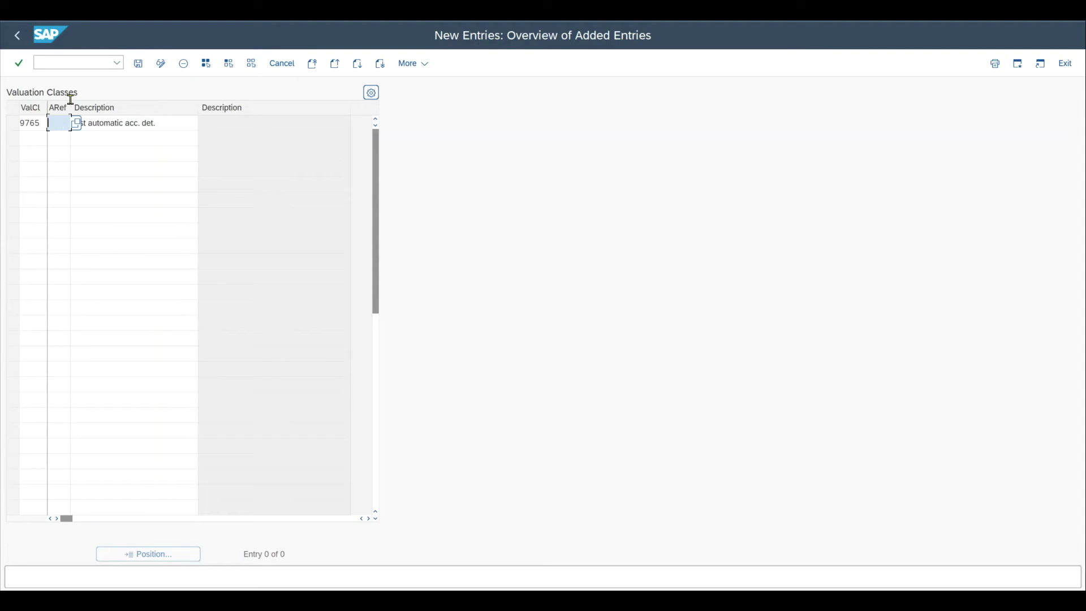
Step: Save valuation class 9765 under the prefilled customizing request
click(144, 67)
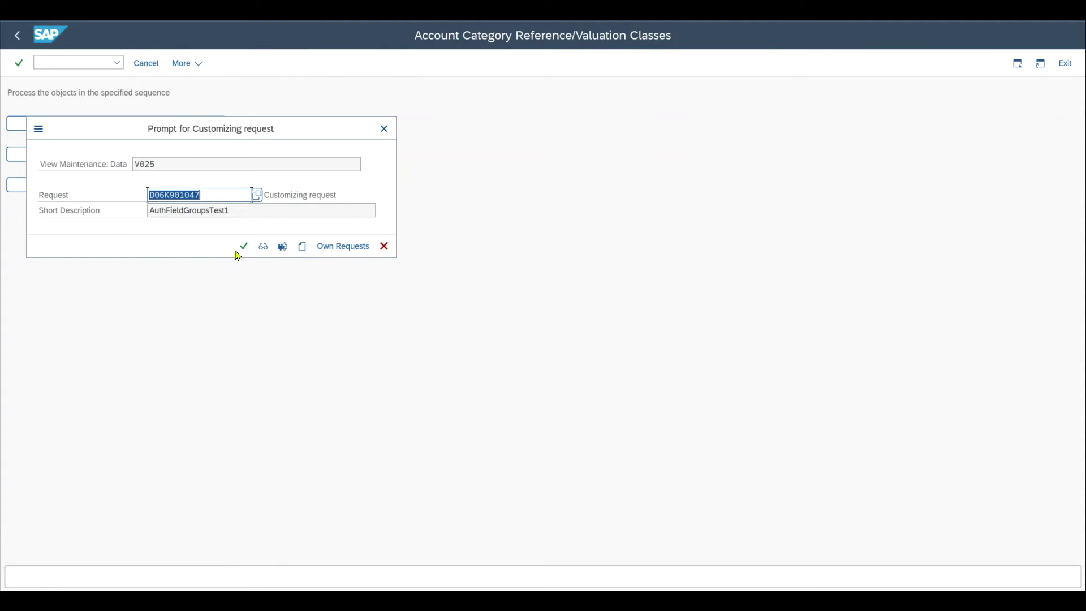
click(242, 247)
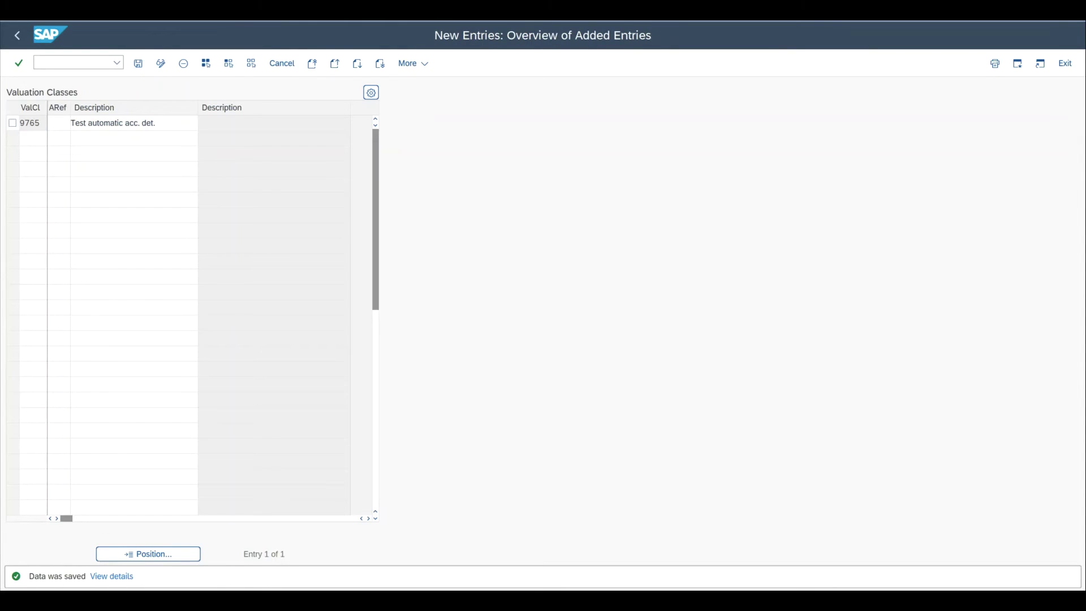
click(75, 62)
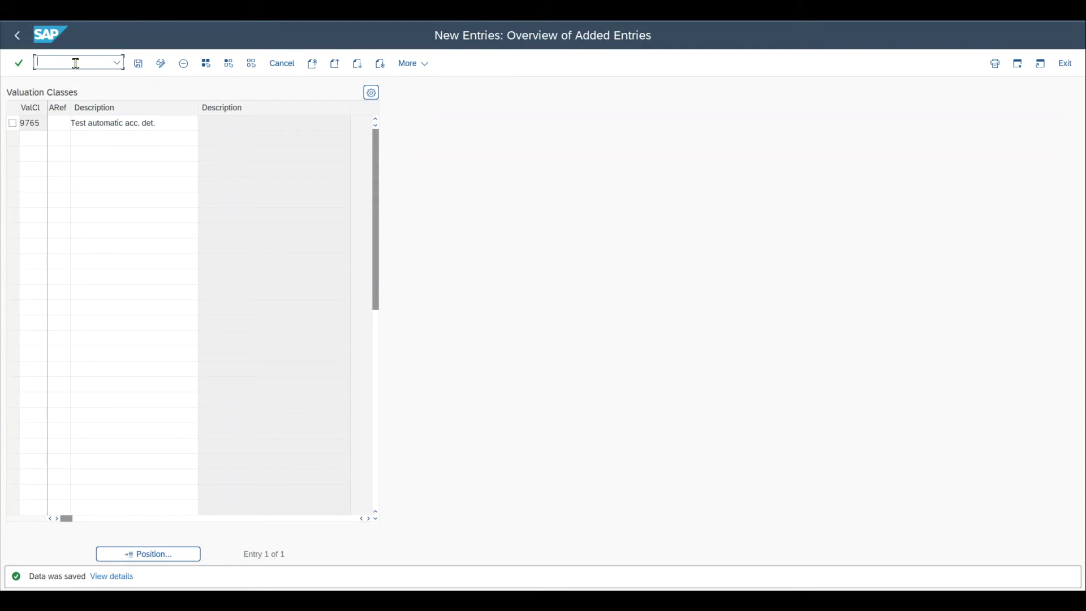
drag(38, 123, 13, 122)
click(22, 124)
click(172, 124)
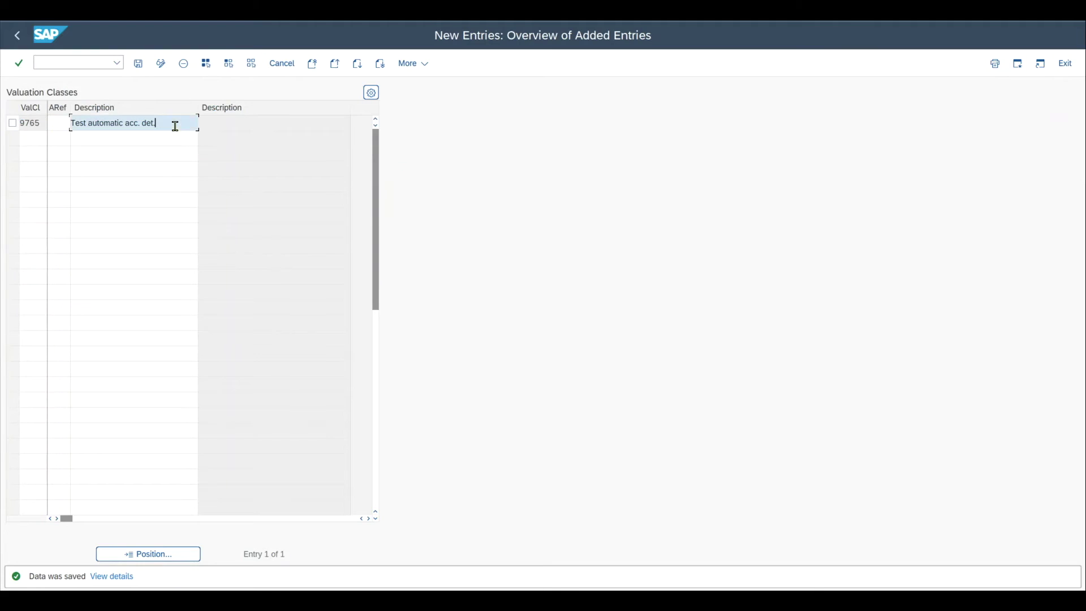
Step: Run /nS_ALR_87002214 to show the material groups' non-stock purchasing defaults
click(87, 64)
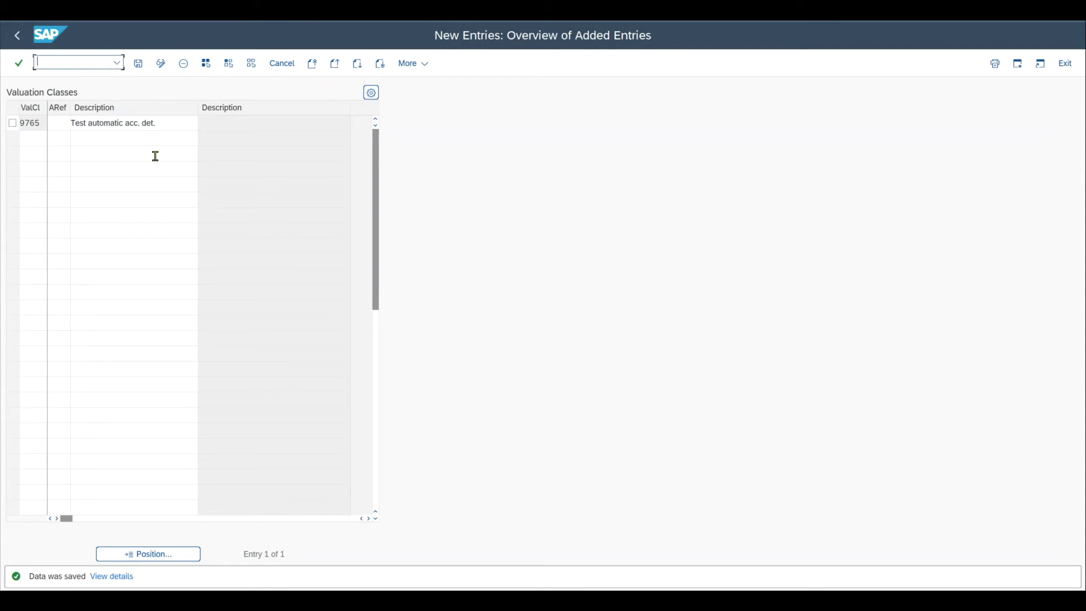
click(25, 133)
click(66, 62)
click(89, 60)
text(/n)
text(S_ALR_87002214)
key(Return)
Step: Enter valuation class 9765 for TEST12 and save it under the customizing request
scroll(175, 373, up, 3)
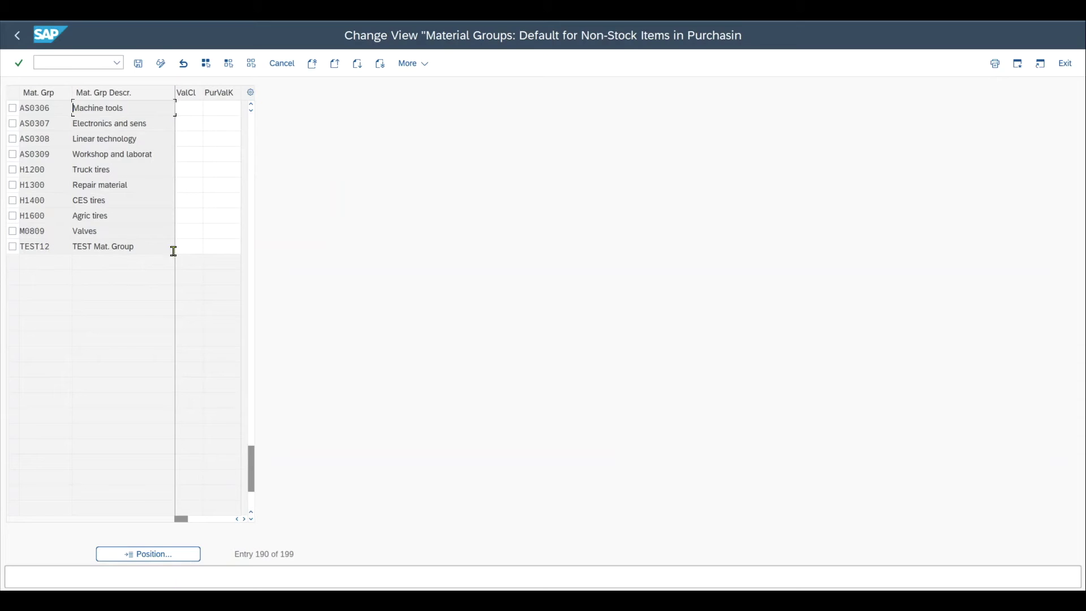
click(192, 246)
text(9765)
key(Tab)
click(139, 64)
click(243, 245)
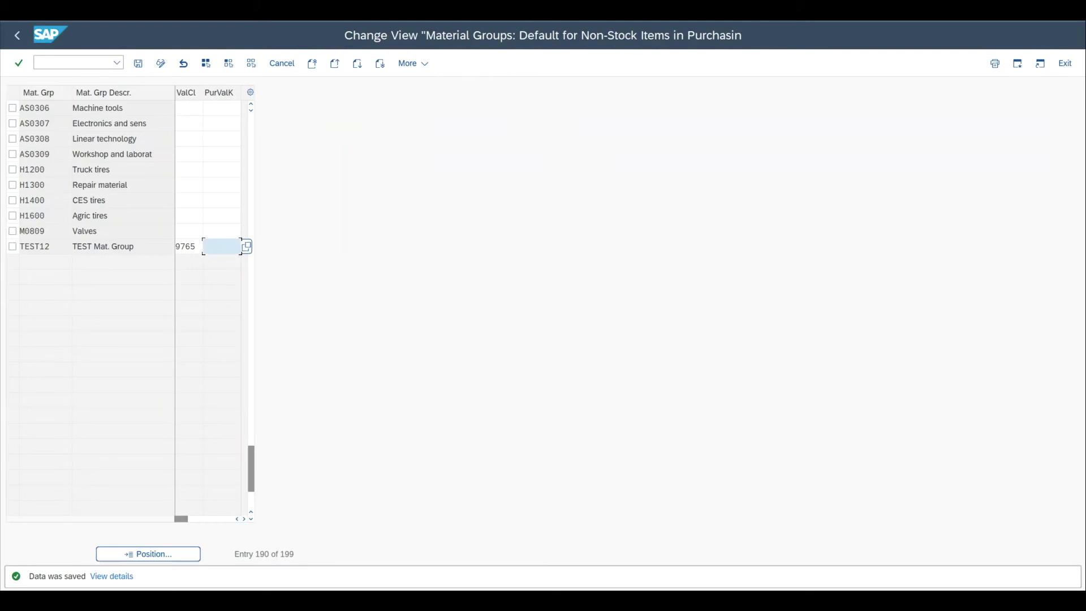
Step: Run /nOME9 to bring up the account assignment categories overview
click(79, 60)
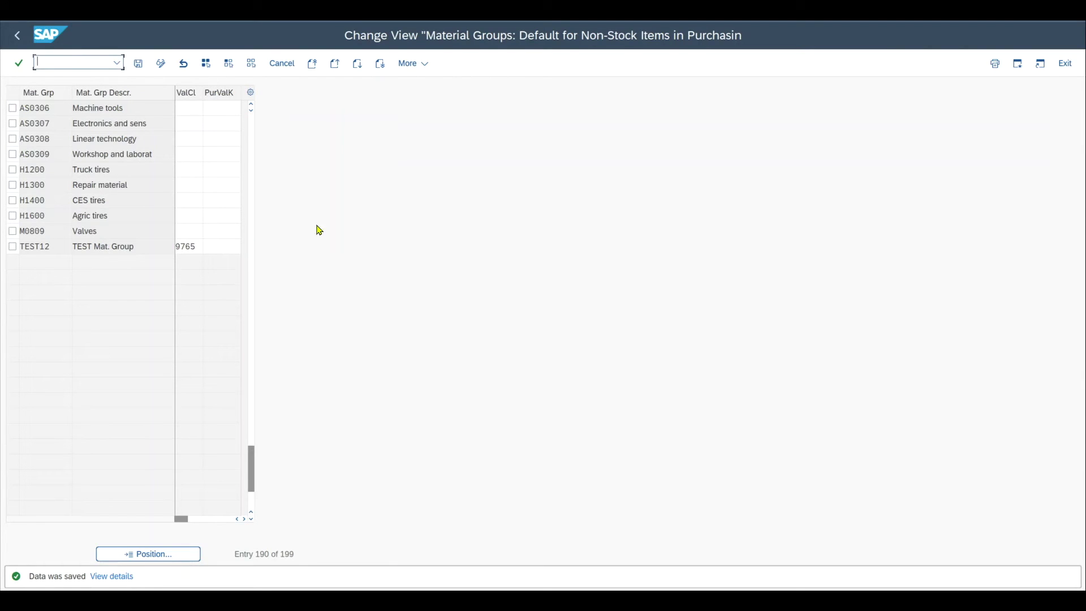
text(/nome9)
key(Return)
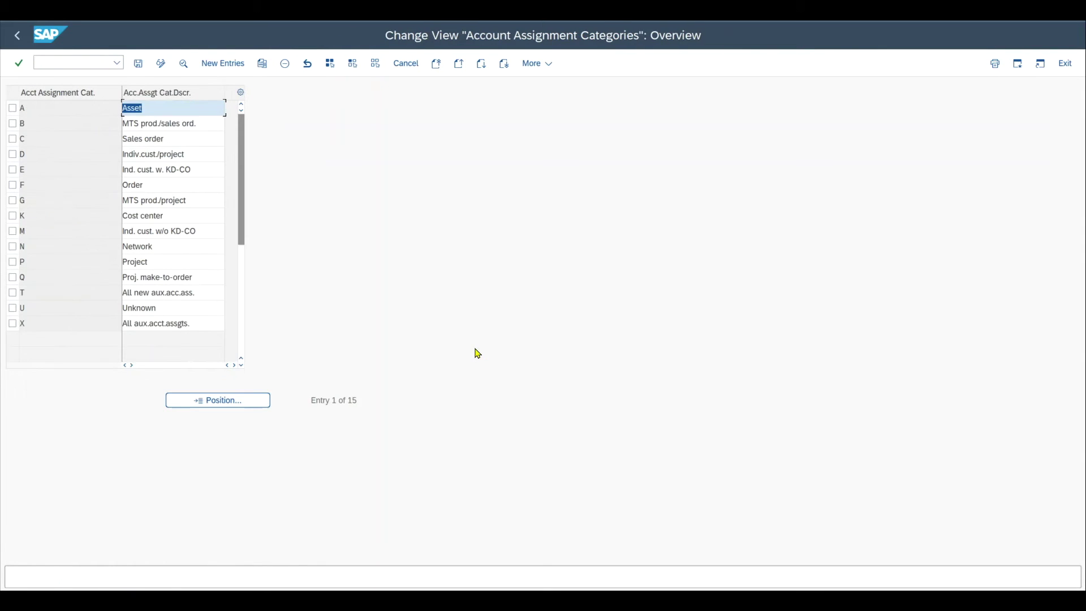
Step: View cost center category K's details and verify account modification VBR
click(69, 218)
double_click(70, 222)
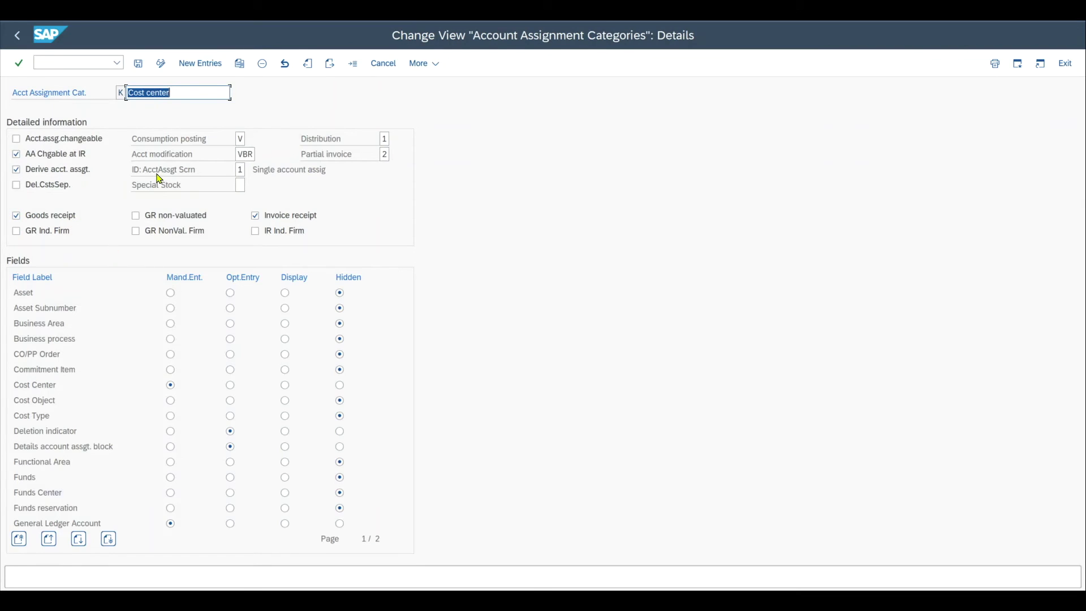
click(242, 154)
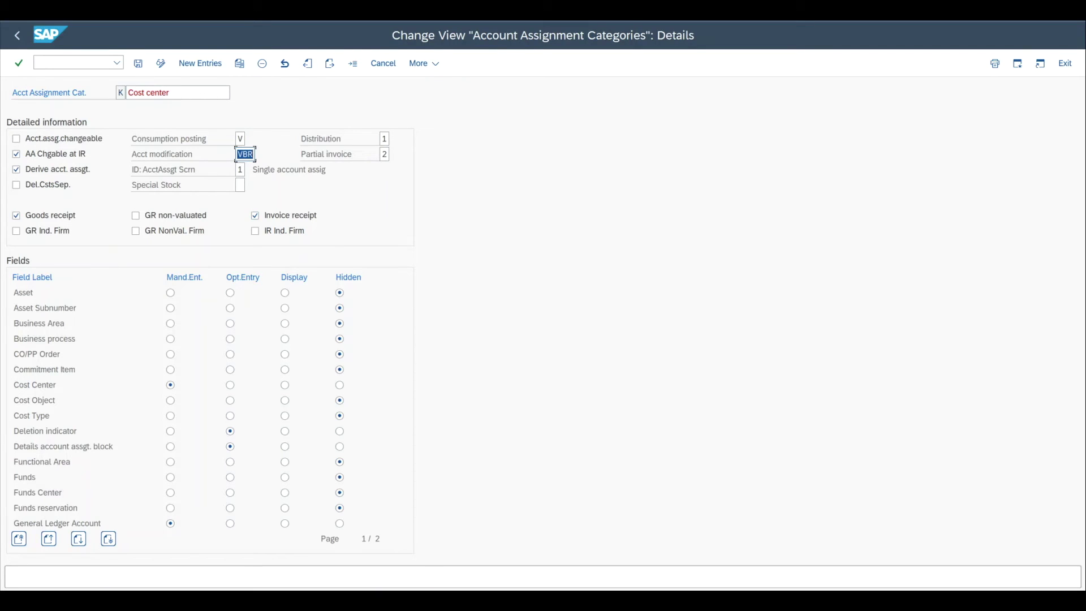
Step: Run /nOBYC to reach the RMK automatic posting procedures
click(82, 61)
text(/)
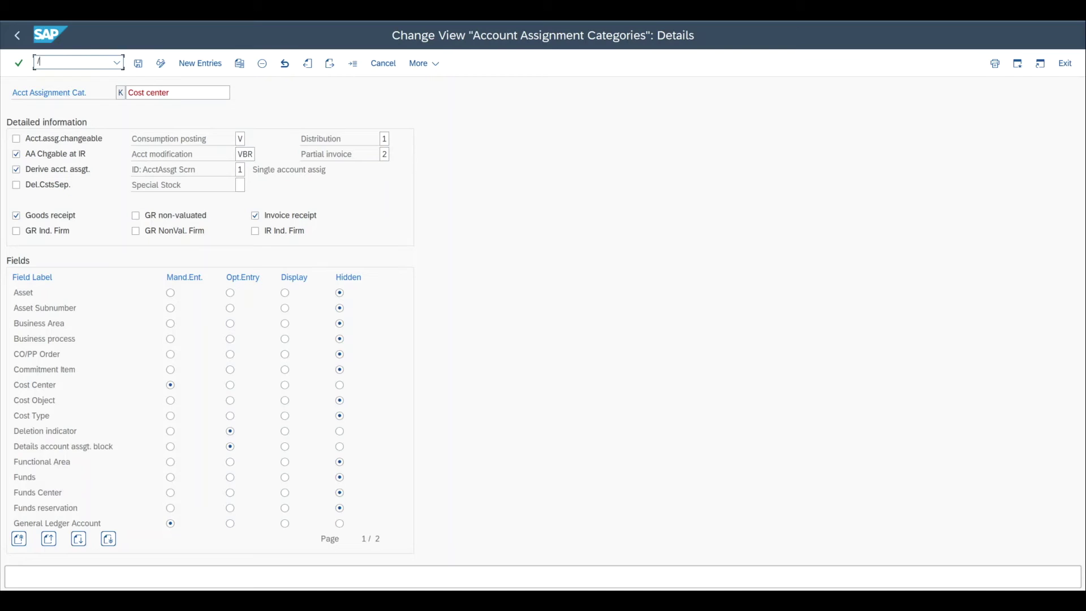
text(nobyc)
key(Return)
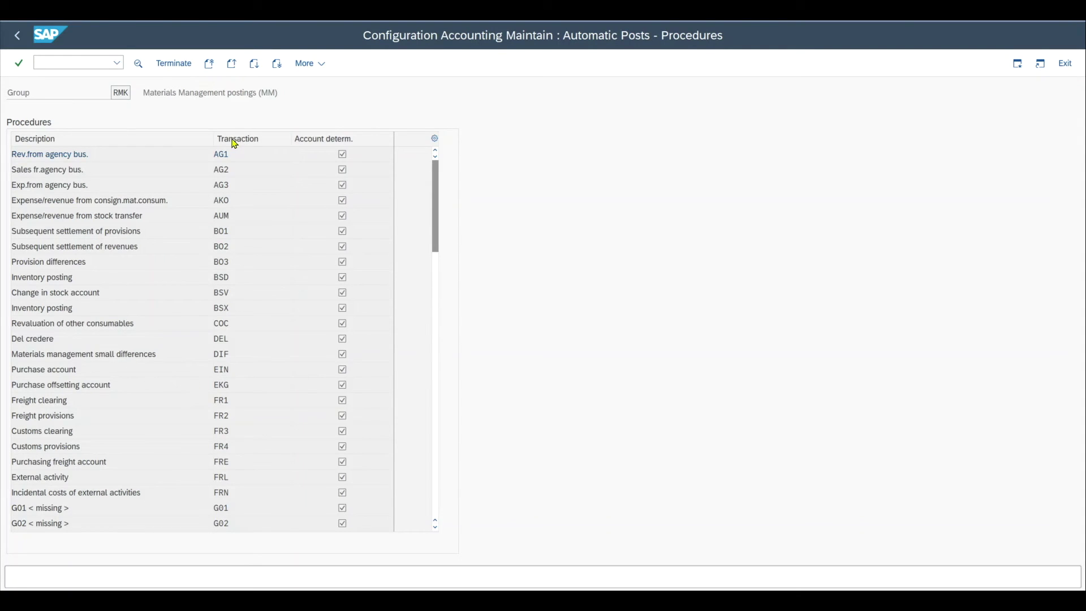
scroll(254, 393, down, 1)
scroll(254, 394, down, 3)
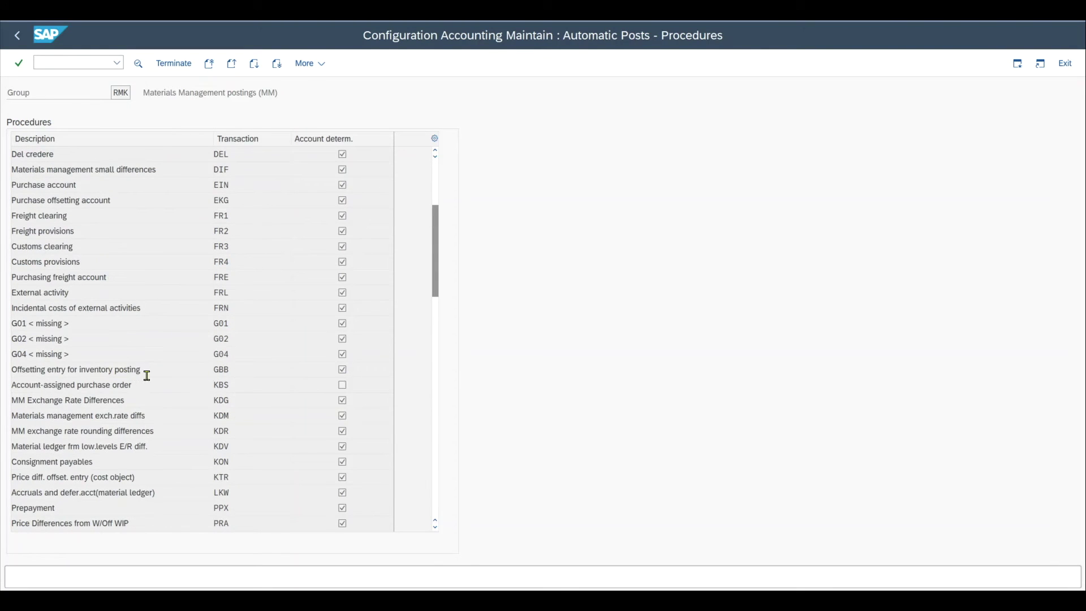
drag(145, 371, 10, 369)
click(236, 372)
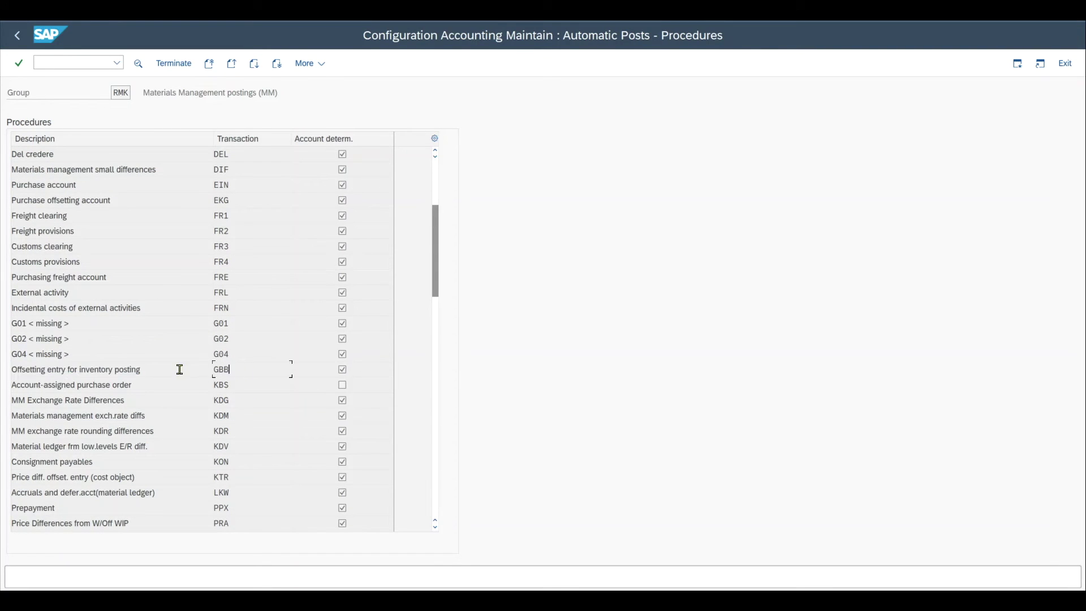
double_click(222, 371)
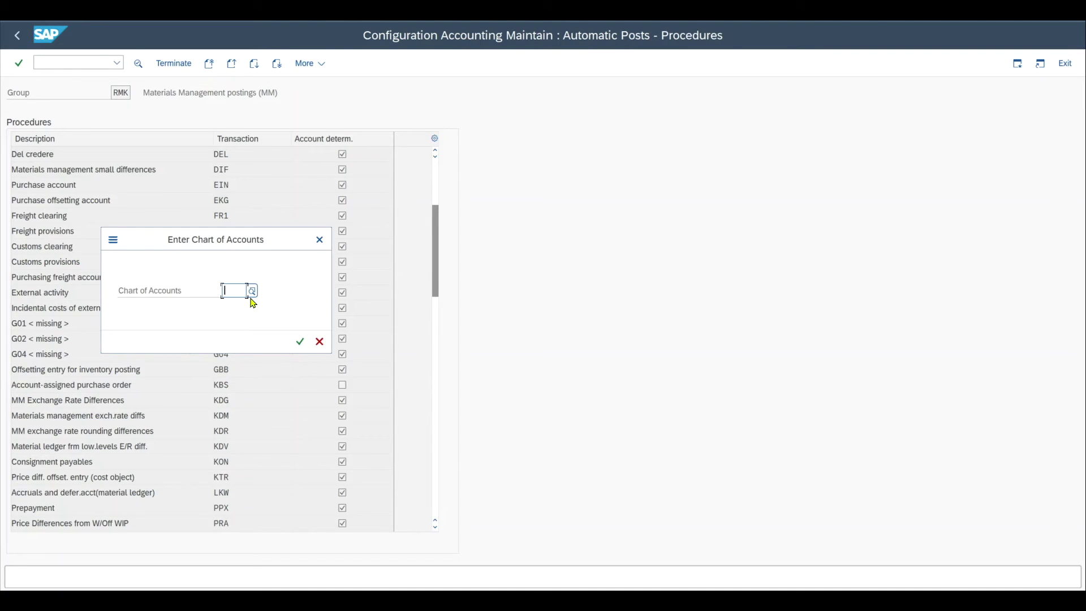
click(224, 291)
text(IKR)
click(300, 341)
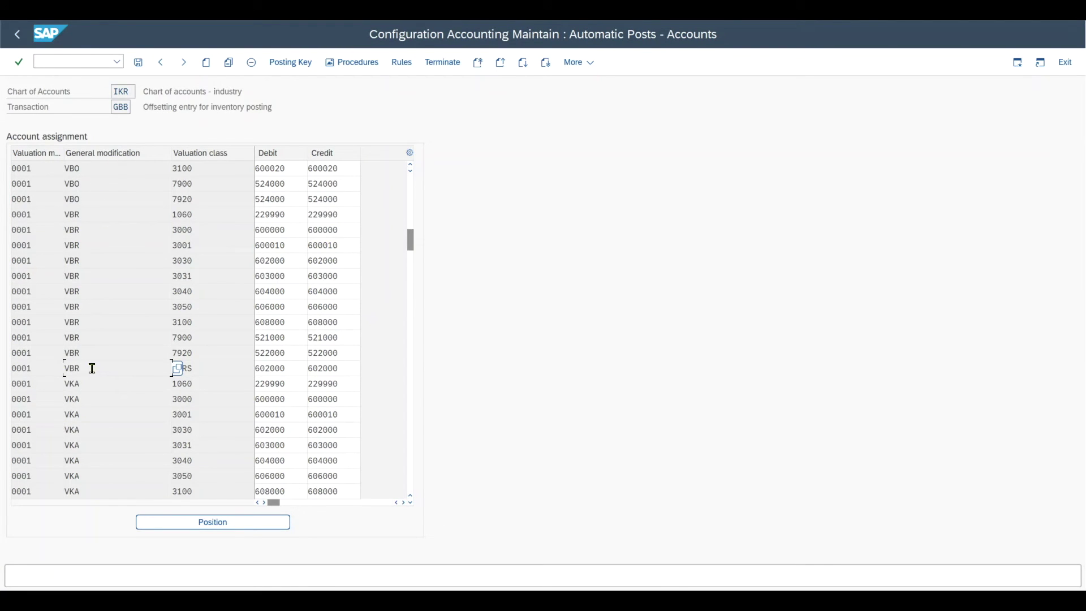
drag(89, 369, 11, 371)
drag(201, 369, 172, 369)
click(297, 368)
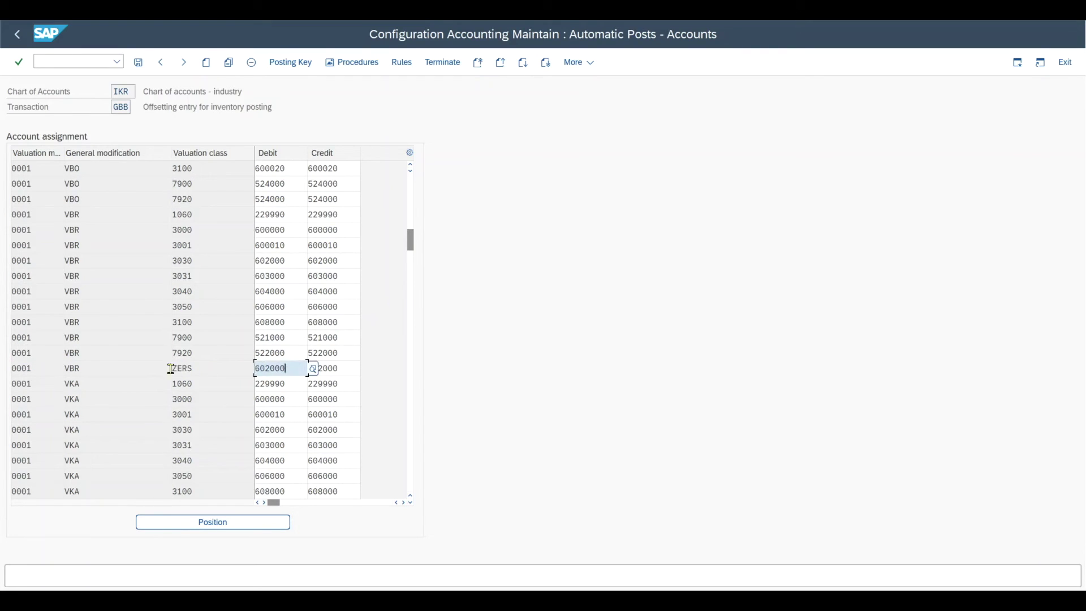
click(32, 367)
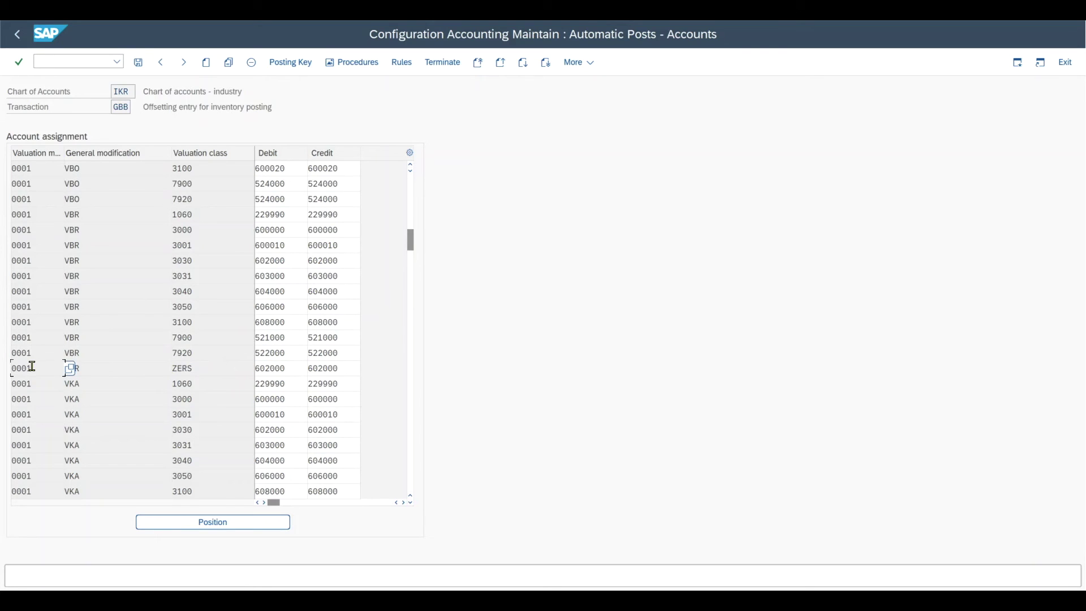
click(229, 66)
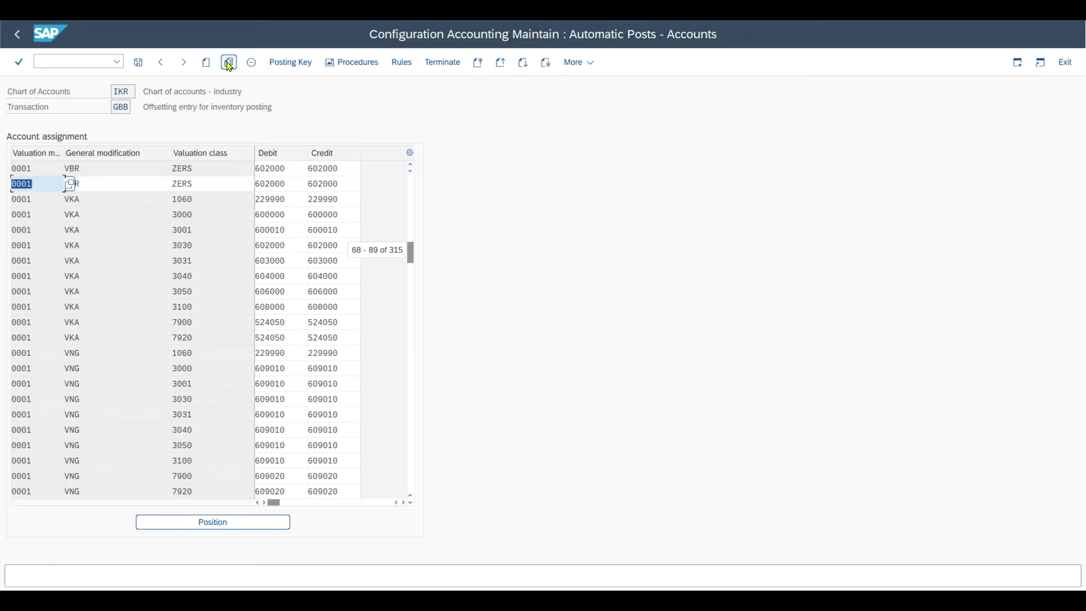
Step: Set the copied VBR row's valuation class to 9765 and verify accounts 602000/602000
double_click(195, 183)
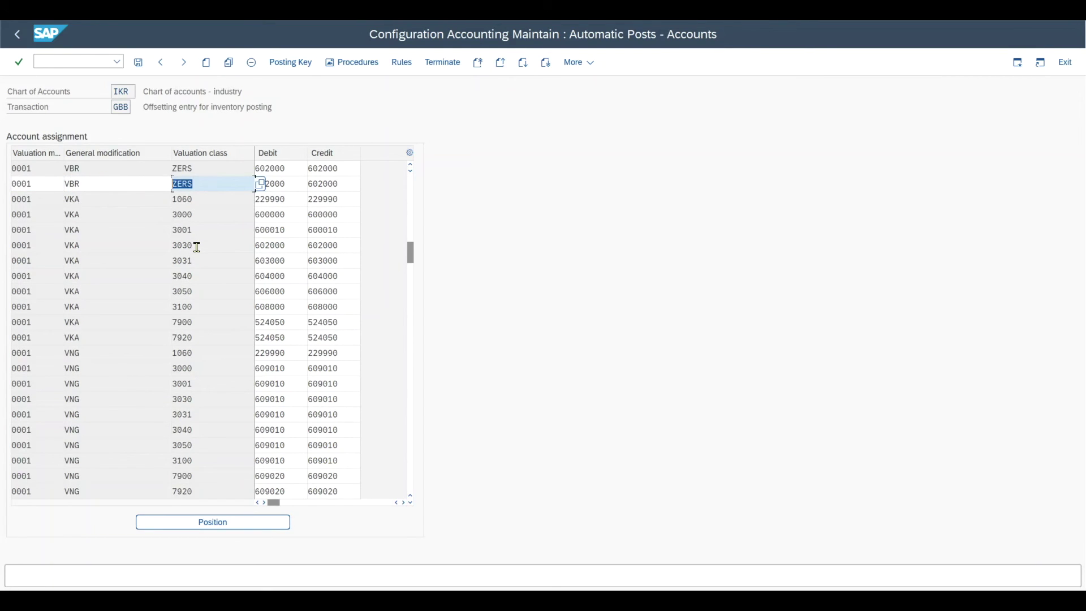
text(9765)
key(Return)
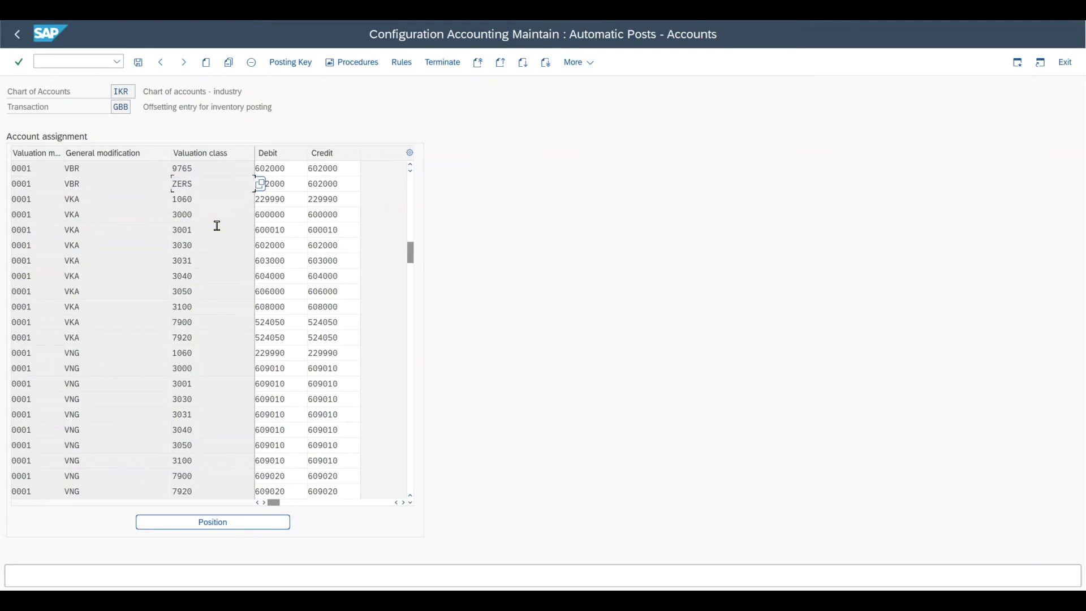
click(220, 168)
drag(291, 167, 257, 166)
double_click(343, 168)
click(289, 169)
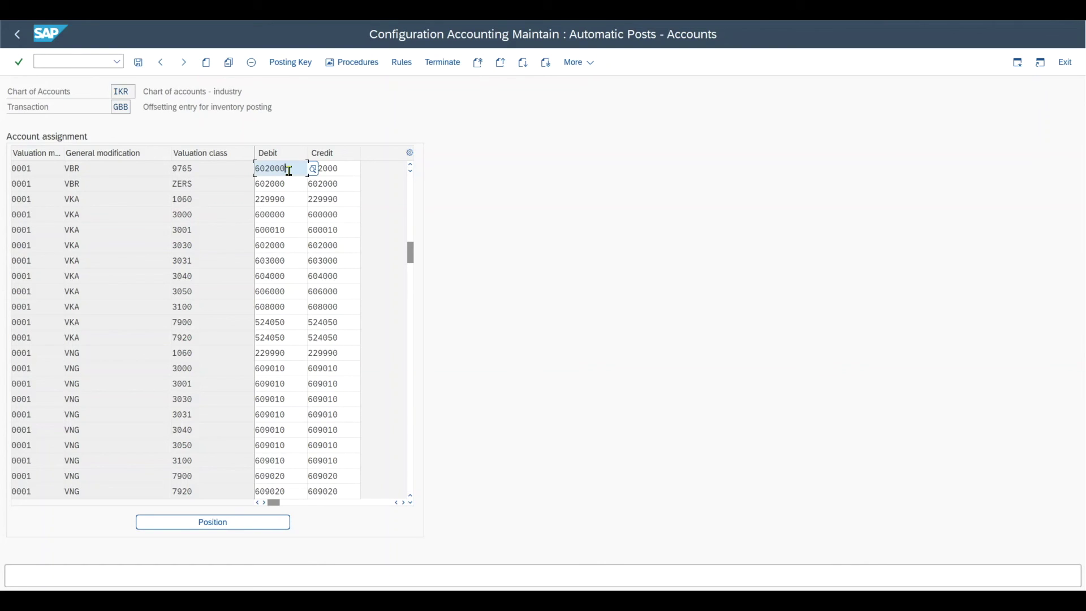
Step: Save the new GBB entry under the customizing request and return to the procedures list
click(138, 63)
click(243, 245)
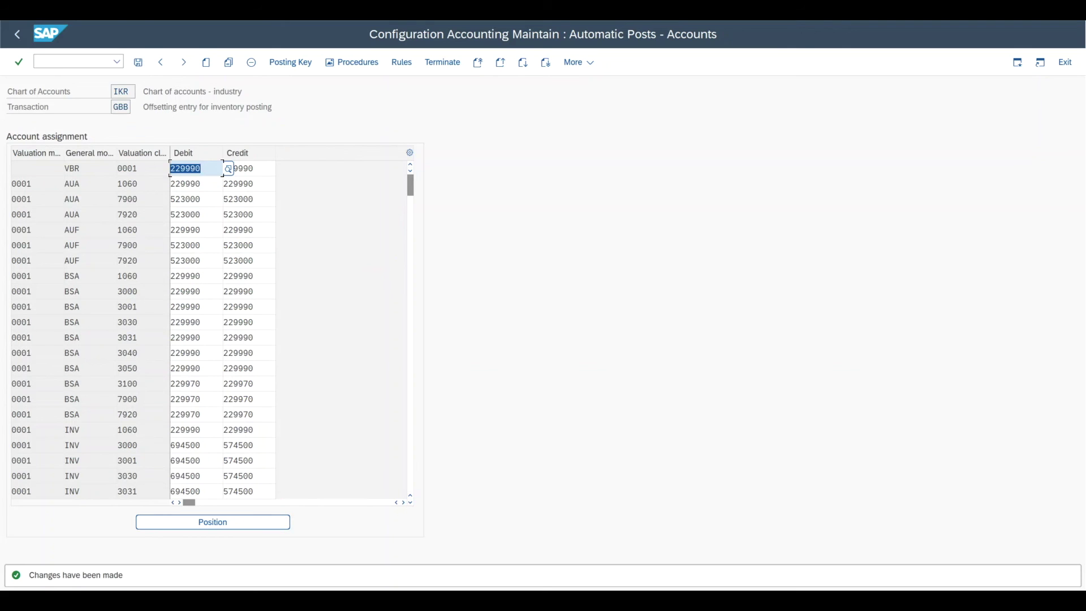
key(F3)
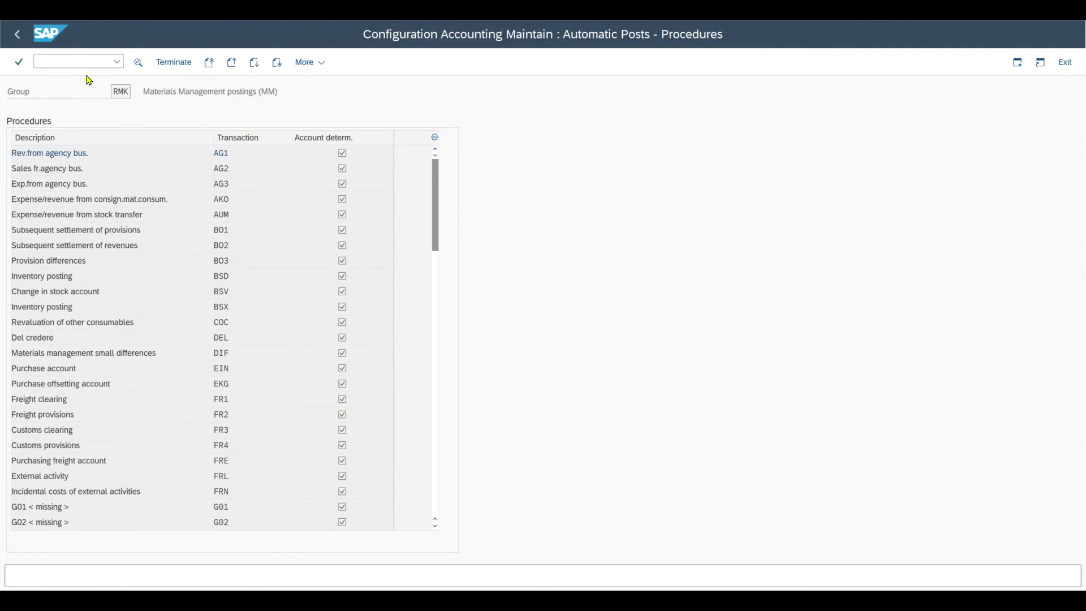
Step: Start a fresh PO via /nME21N with the recent test vendor and purchasing organization 0001
click(77, 62)
text(/n)
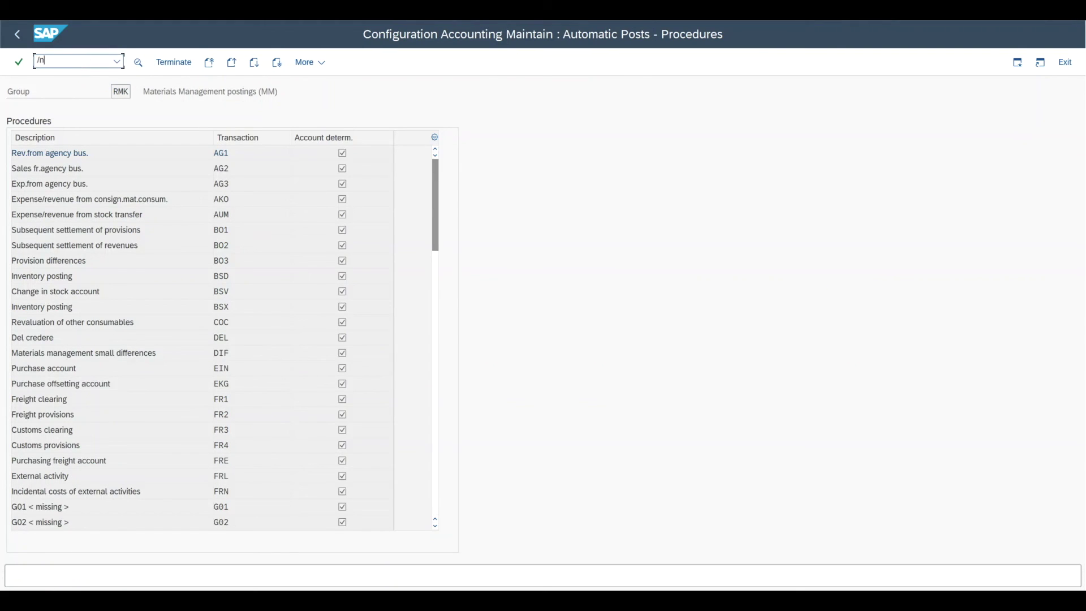
text(me21n)
key(Return)
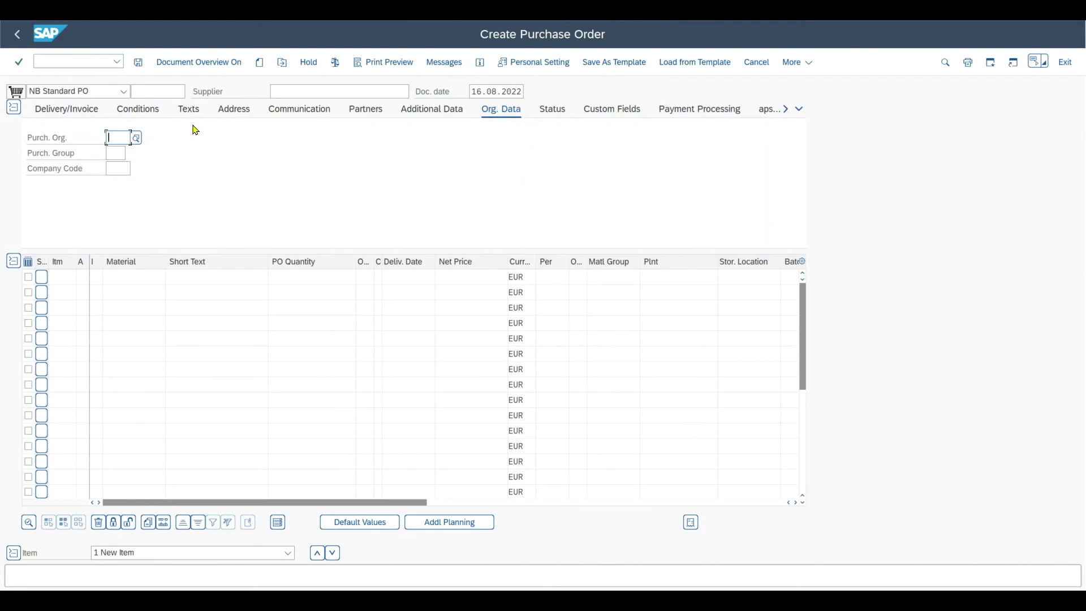
click(301, 91)
click(304, 108)
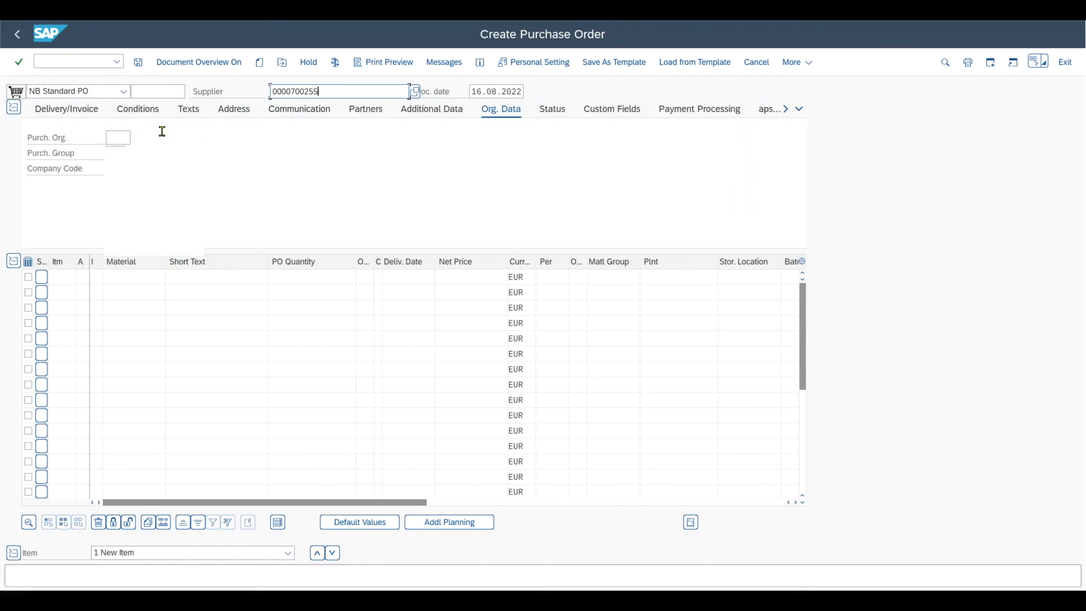
click(116, 138)
text(0001)
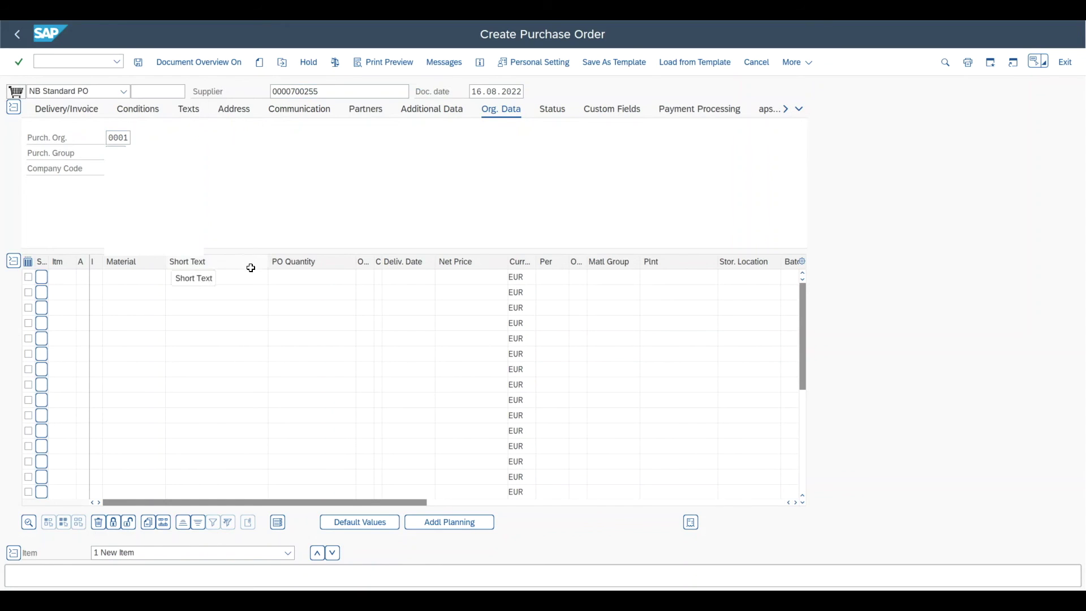
click(83, 273)
Step: Fill item 10 with account assignment K, short text 'test', quantity 1 PC and net price 100
click(91, 294)
click(168, 280)
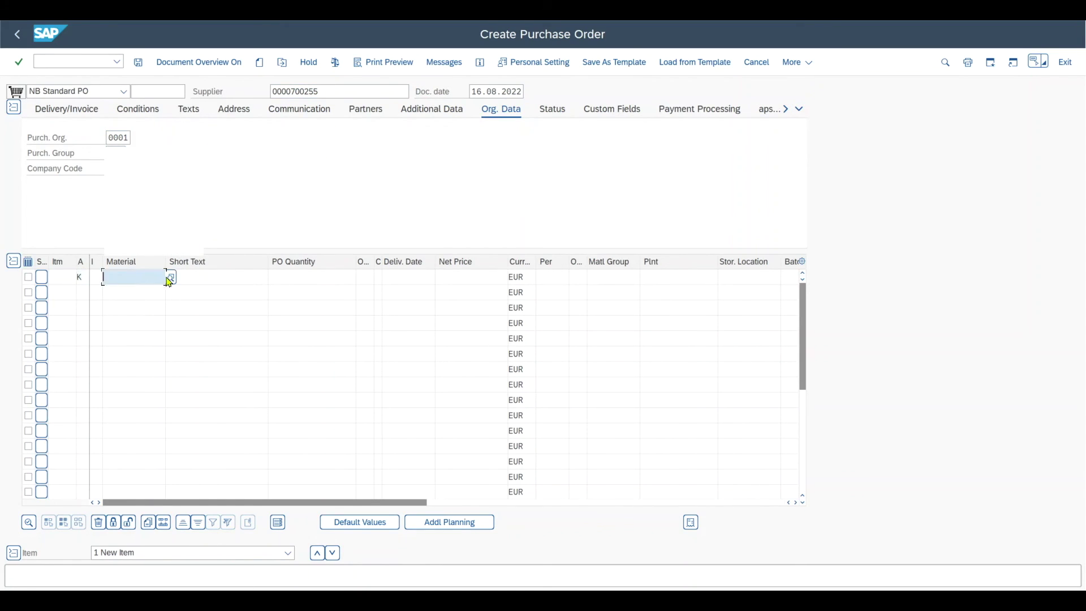
click(220, 278)
click(225, 299)
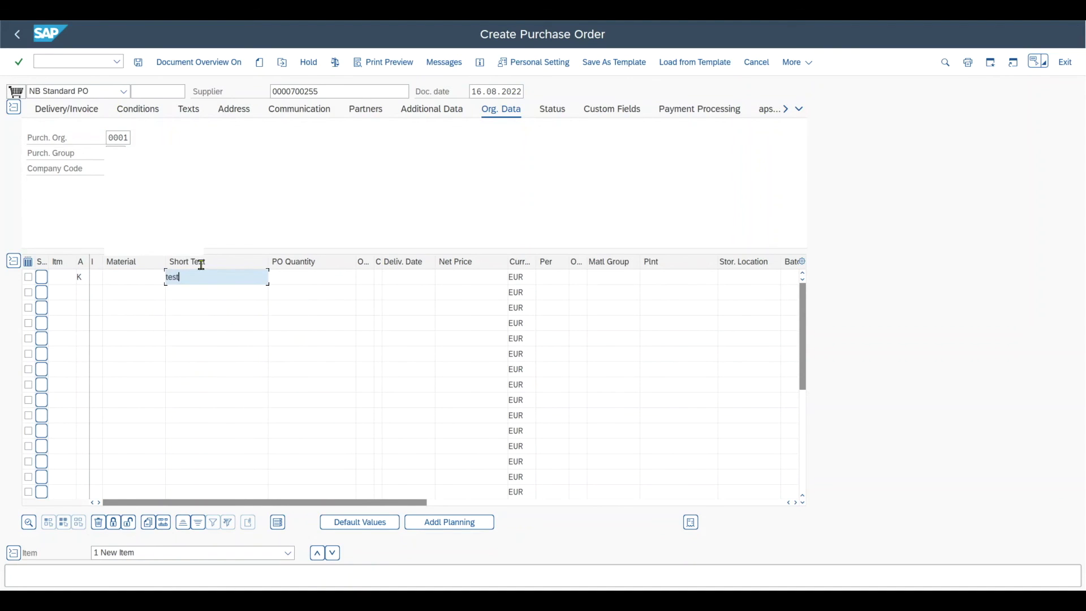
click(317, 279)
click(325, 296)
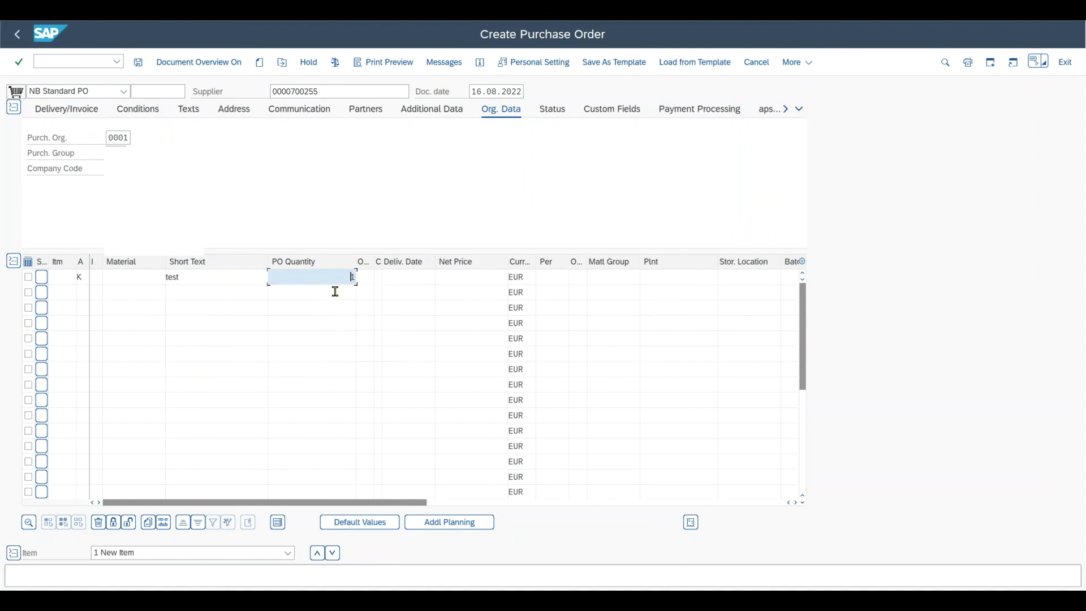
click(373, 296)
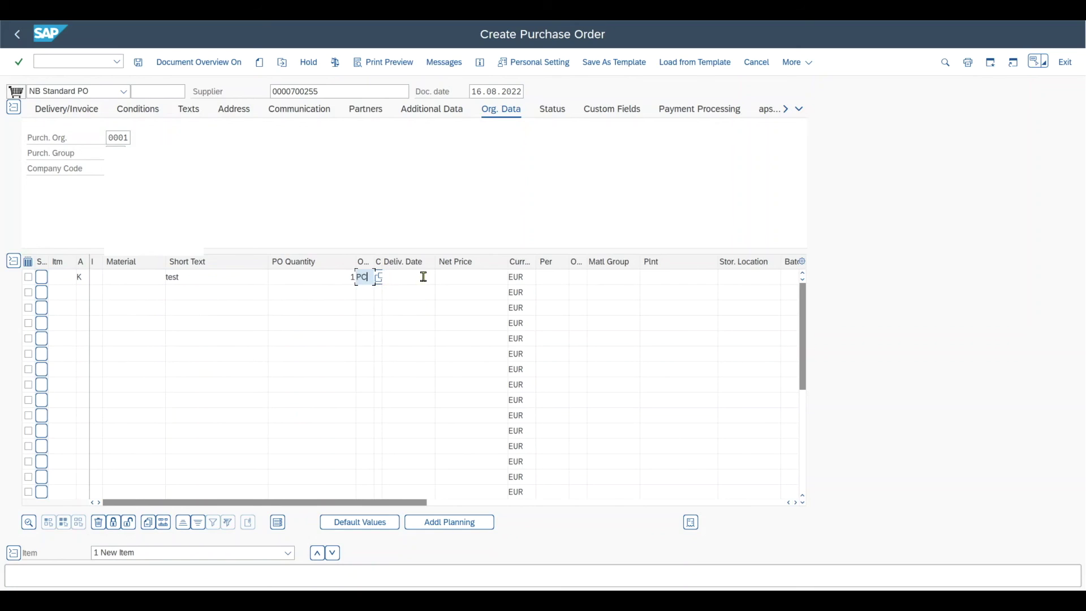
click(460, 280)
click(463, 293)
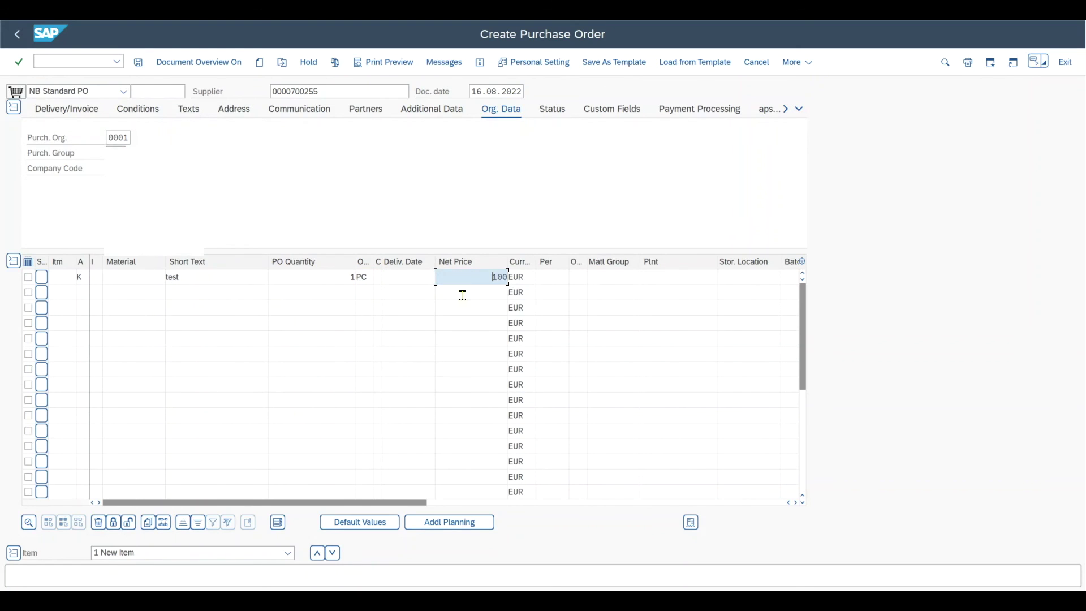
Step: Set material group TEST12 and plant 0001, then confirm the item derives G/L account 602000
click(609, 276)
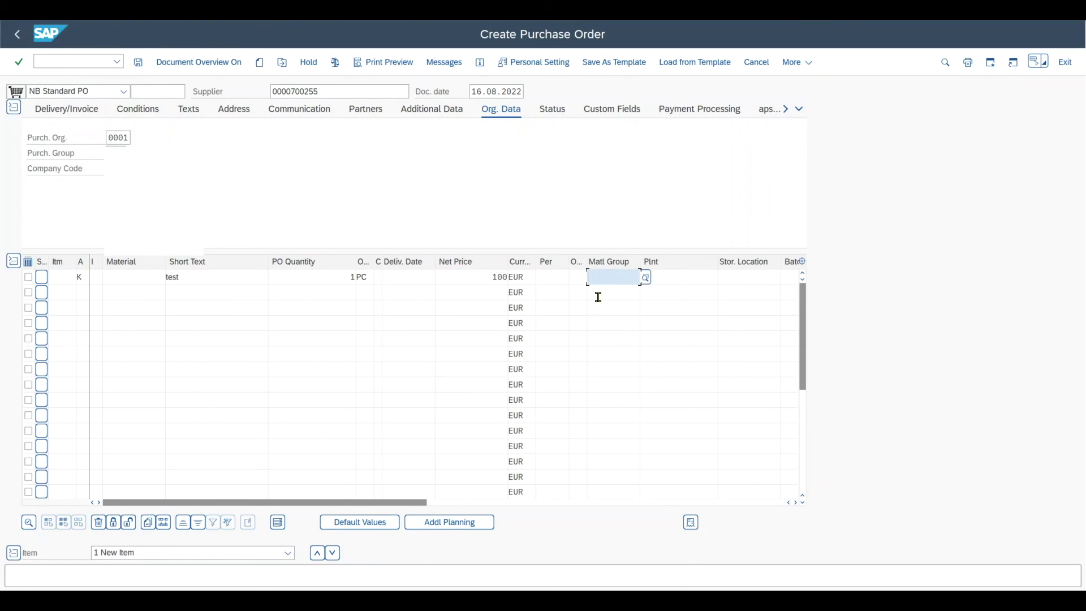
click(605, 293)
click(653, 276)
click(660, 293)
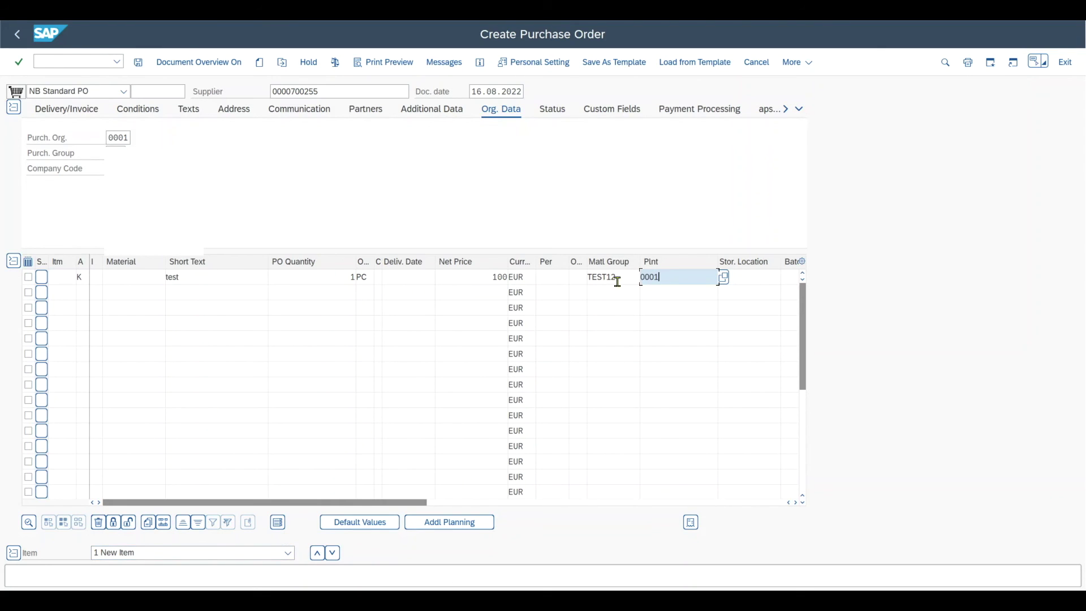
key(Return)
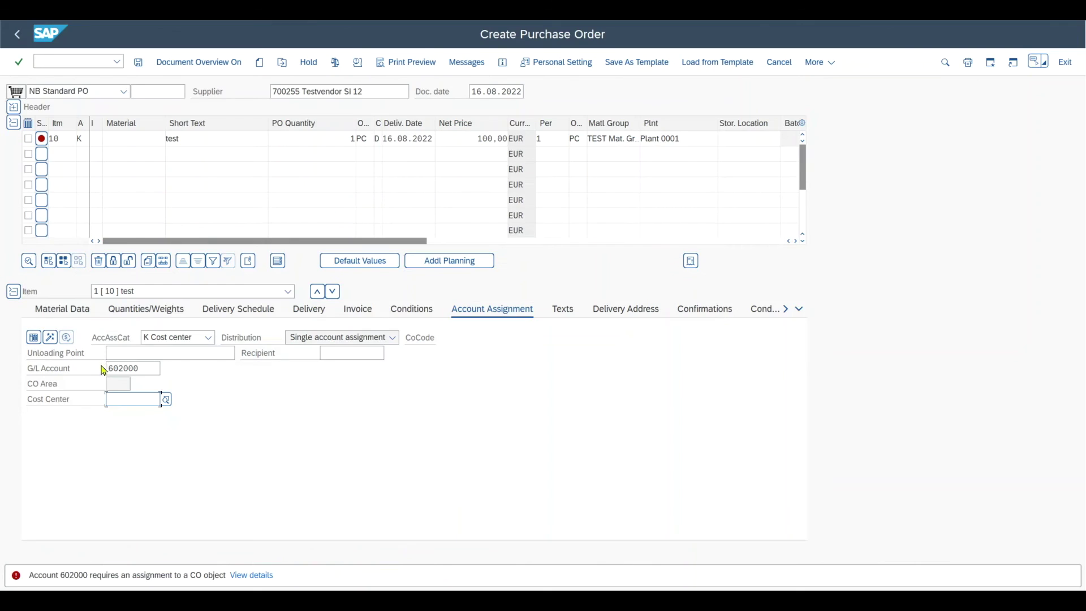
double_click(146, 367)
click(149, 371)
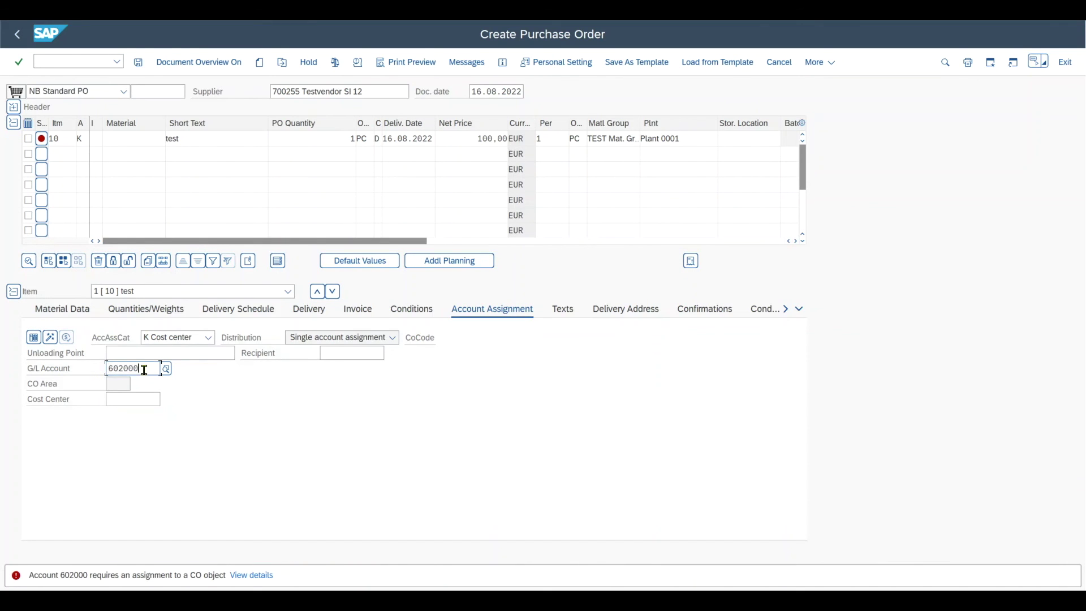